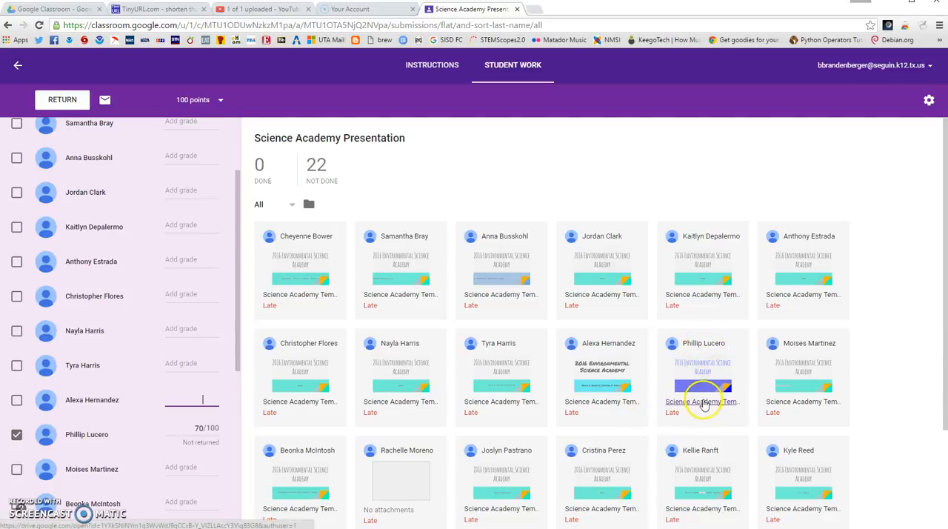
{"action": "scroll", "coordinate": [159, 380], "scroll_direction": "down", "scroll_amount": 1}
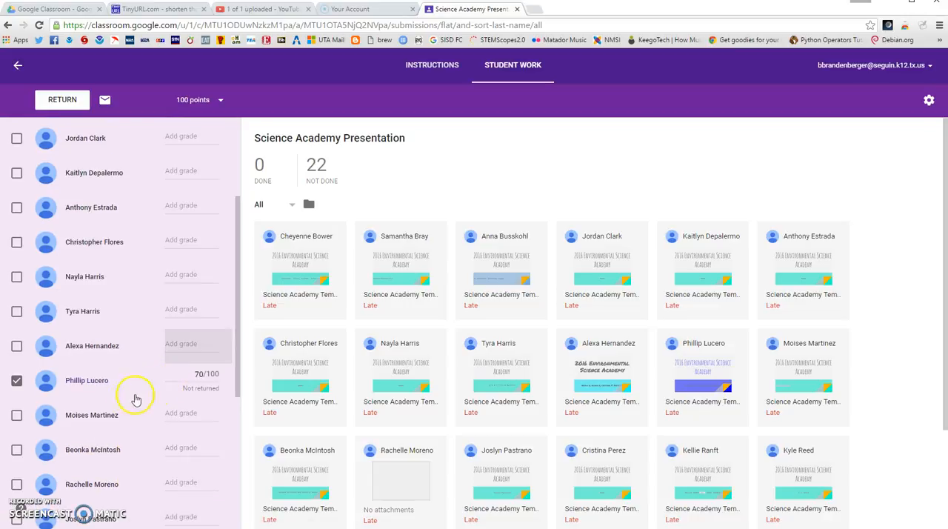
{"action": "left_click", "coordinate": [17, 381]}
{"action": "left_click", "coordinate": [16, 381]}
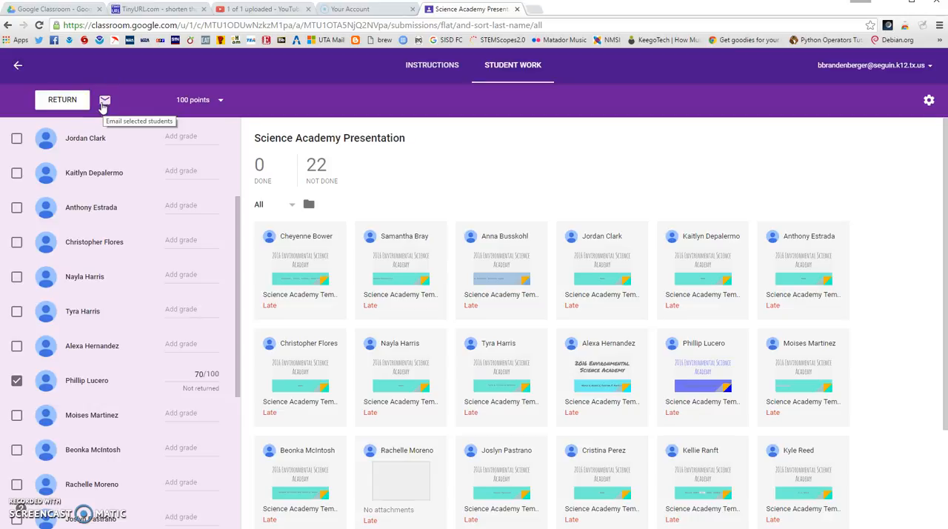
{"action": "left_click", "coordinate": [80, 105]}
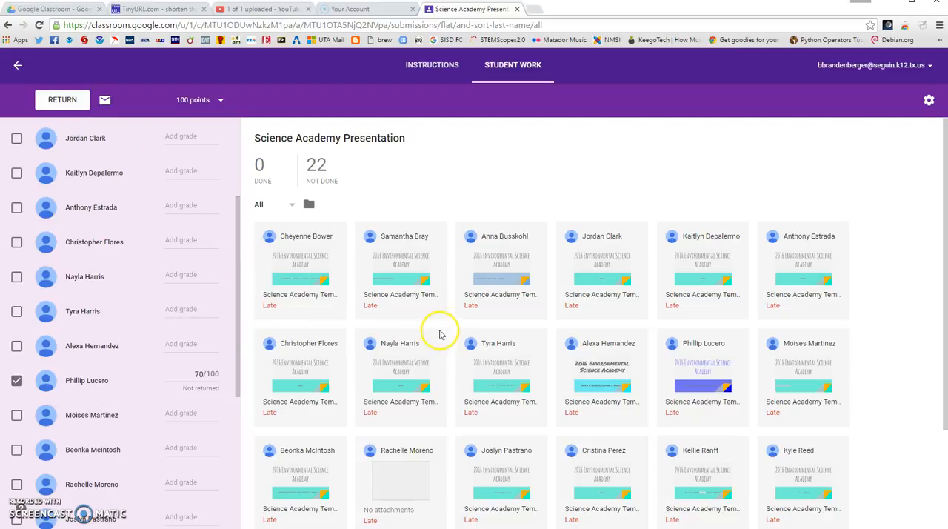
Open the third student's Science Academy presentation and look through its Day 1 and Day 2 text and picture slides.
{"action": "left_click", "coordinate": [507, 279]}
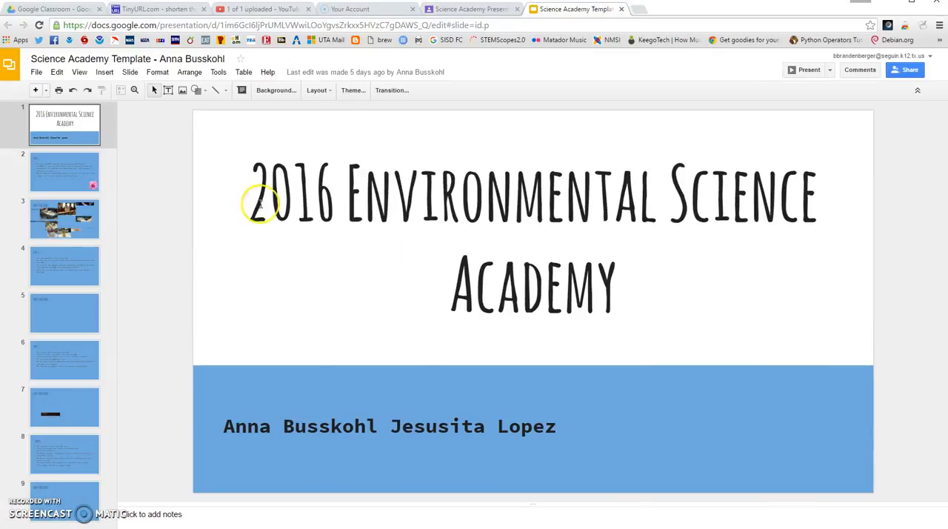
{"action": "left_click", "coordinate": [80, 173]}
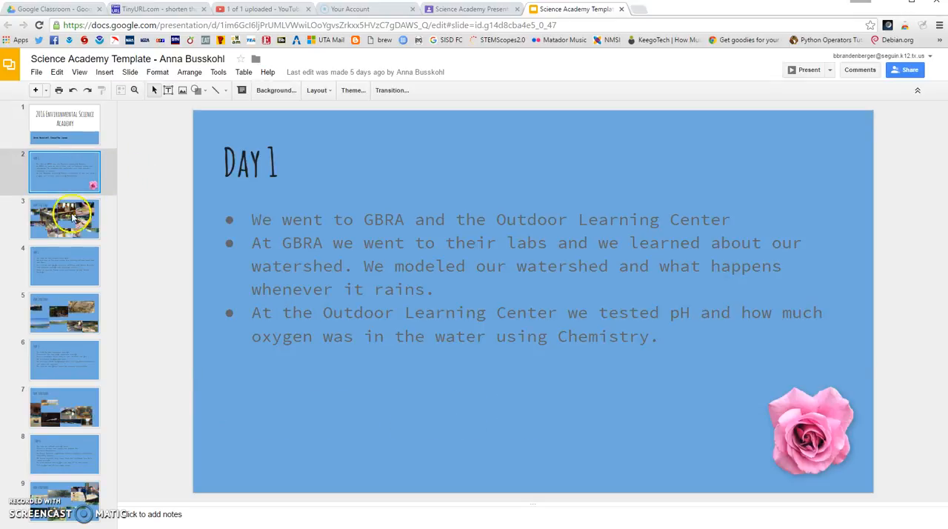
{"action": "left_click", "coordinate": [72, 216]}
{"action": "left_click", "coordinate": [75, 176]}
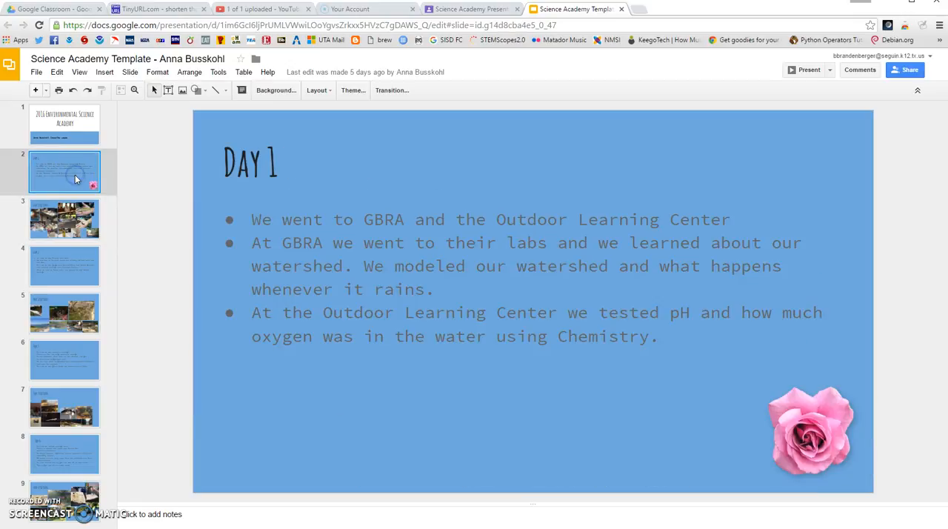
{"action": "left_click", "coordinate": [53, 221]}
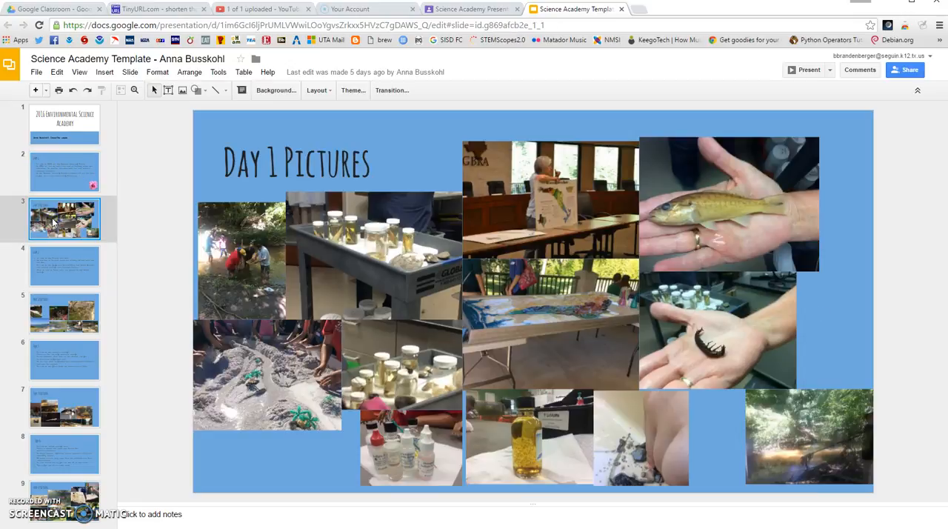
{"action": "left_click", "coordinate": [56, 270]}
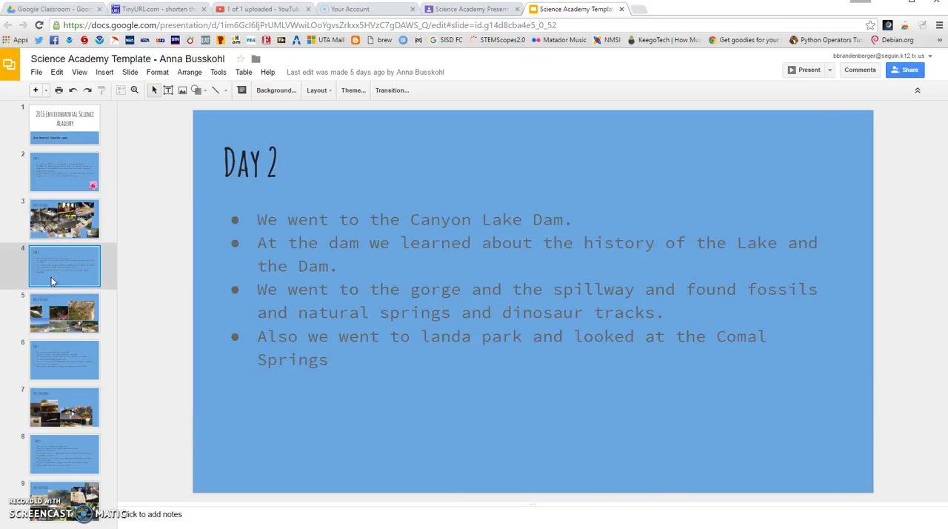
{"action": "left_click", "coordinate": [46, 313]}
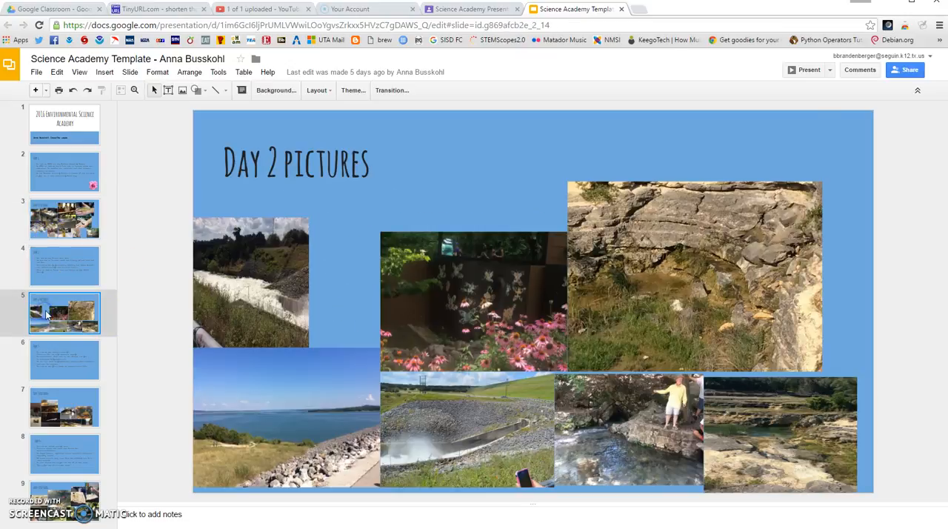
Look through the presentation's Day 3 and Day 4 text and picture slides, ending back on the Day 1 slide.
{"action": "left_click", "coordinate": [50, 359]}
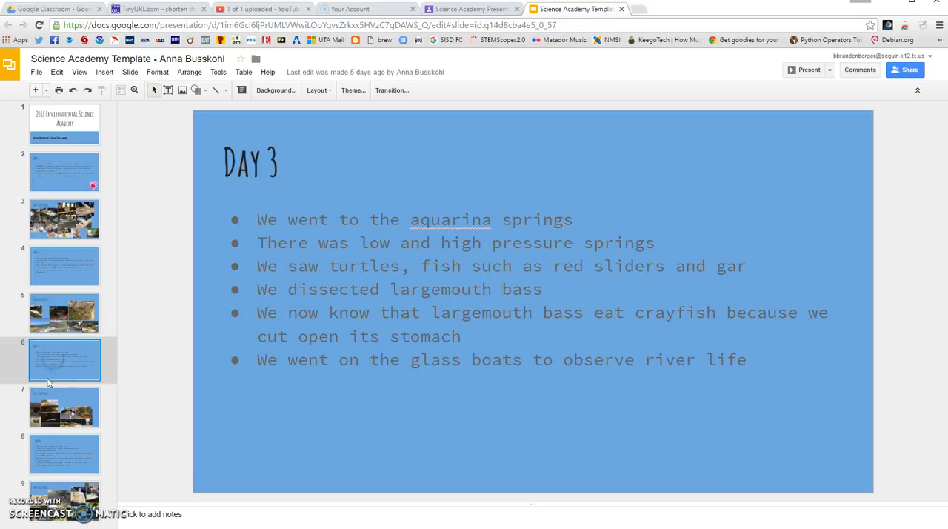
{"action": "left_click", "coordinate": [54, 398]}
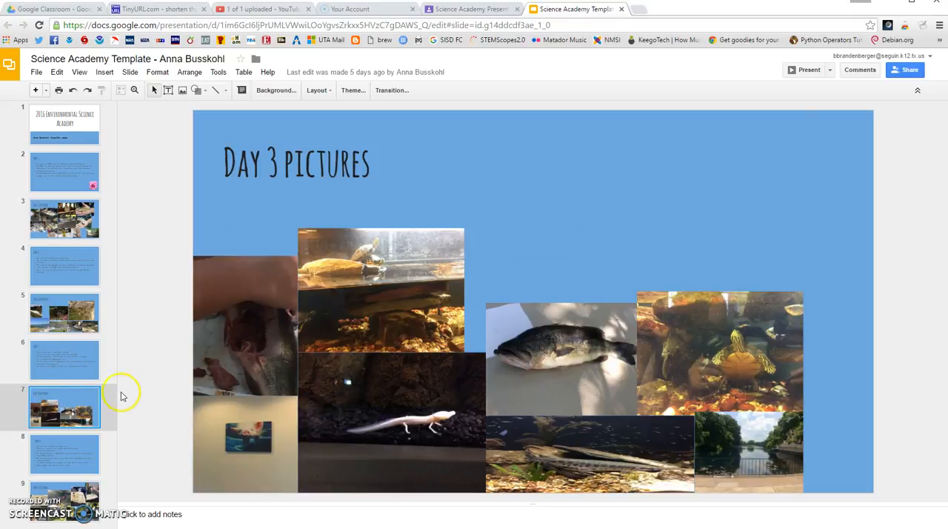
{"action": "key", "text": "Down"}
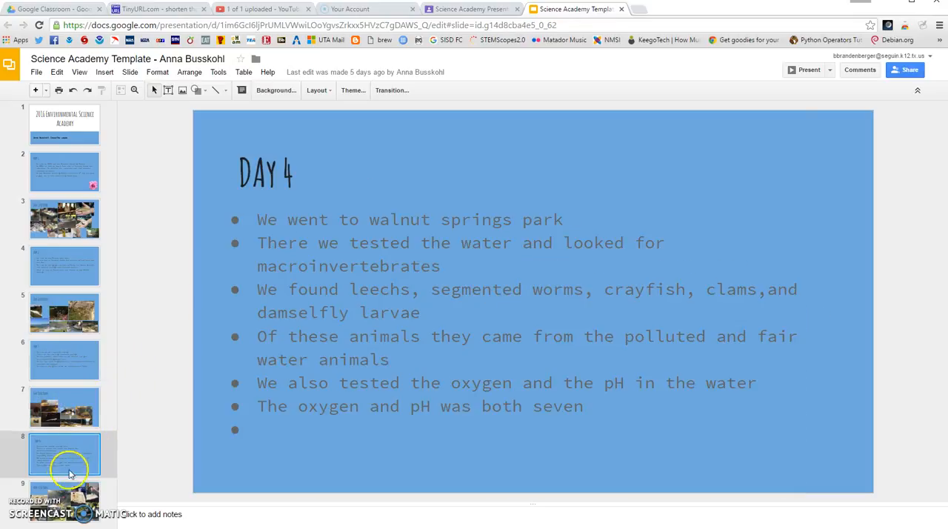
{"action": "left_click", "coordinate": [65, 494]}
{"action": "left_click", "coordinate": [64, 442]}
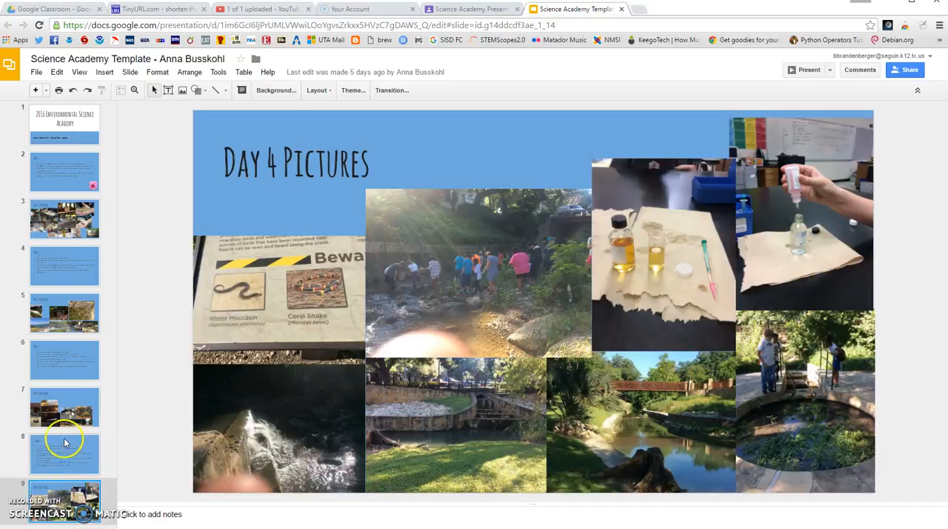
{"action": "left_click", "coordinate": [63, 491]}
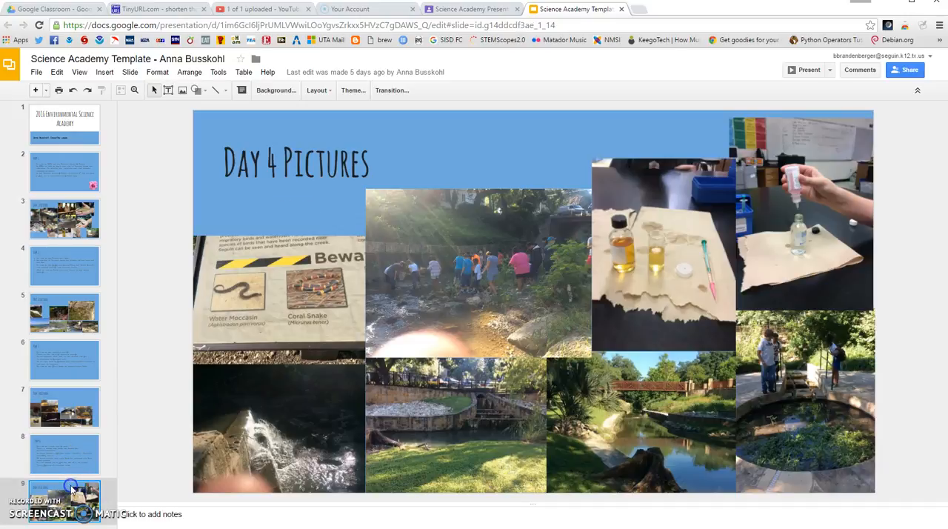
{"action": "left_click", "coordinate": [64, 176]}
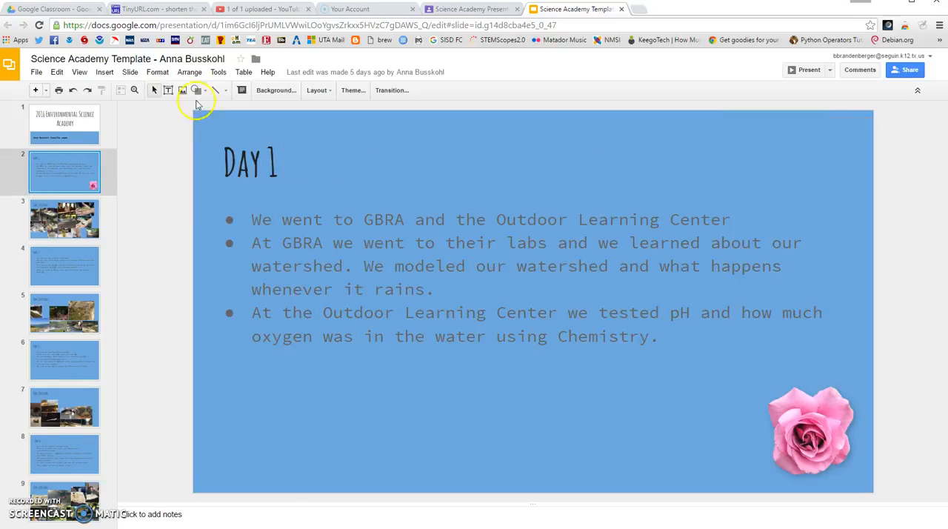
Go back to the assignment's student work in Classroom and grade the third student 100 out of 100.
{"action": "left_click", "coordinate": [471, 9]}
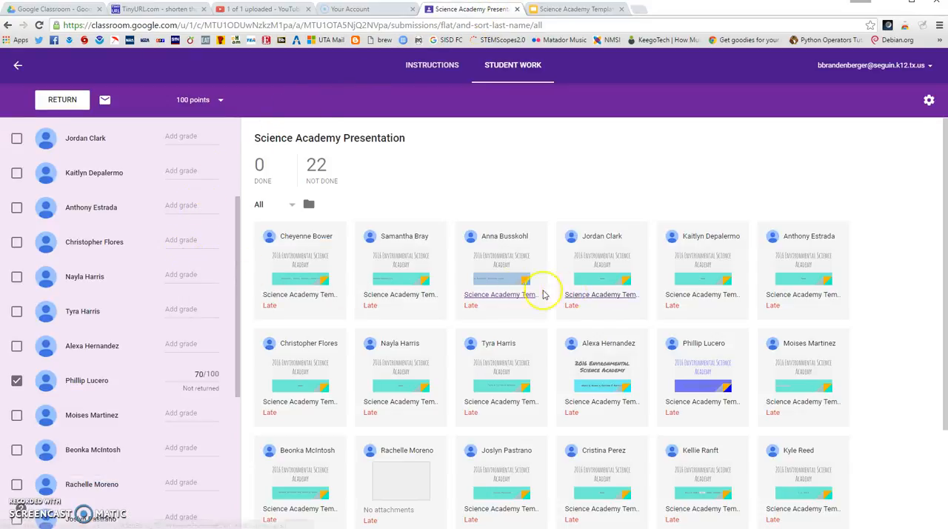
{"action": "scroll", "coordinate": [191, 274], "scroll_direction": "up", "scroll_amount": 5}
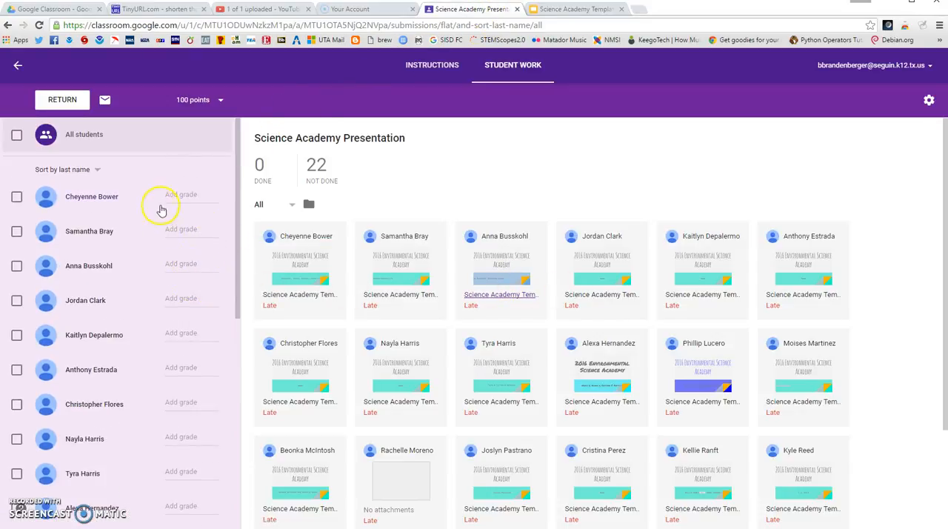
{"action": "left_click", "coordinate": [177, 264]}
{"action": "type", "text": "100"}
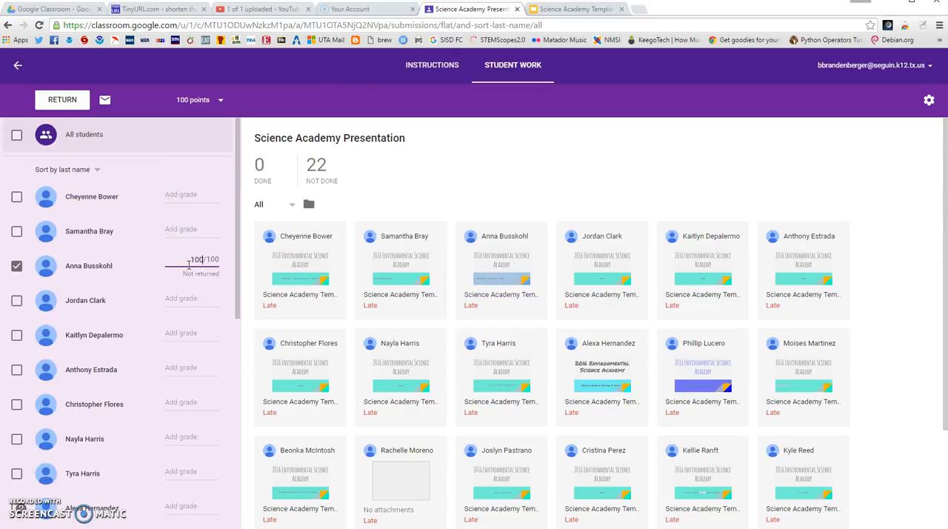
{"action": "key", "text": "Tab"}
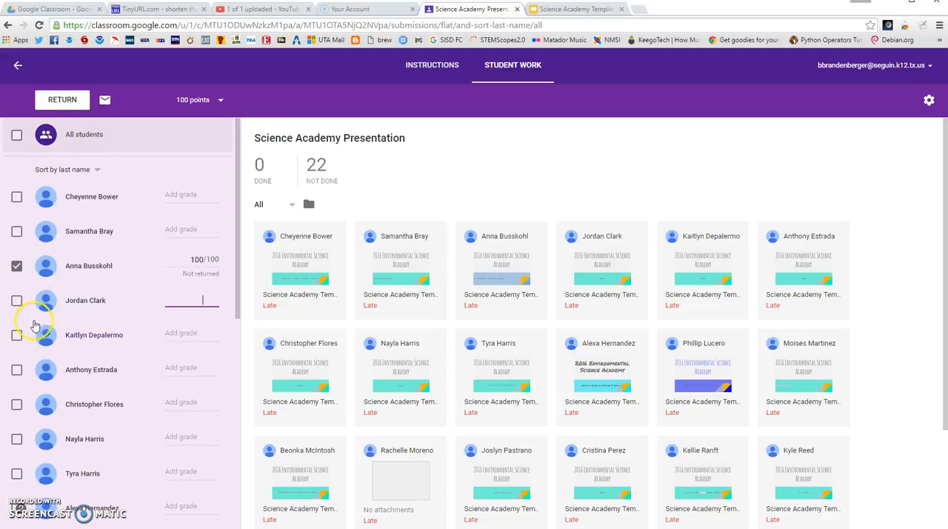
Return the unsubmitted assignments to the two selected graded students without adding a private comment.
{"action": "scroll", "coordinate": [34, 324], "scroll_direction": "down", "scroll_amount": 2}
{"action": "scroll", "coordinate": [45, 399], "scroll_direction": "up", "scroll_amount": 2}
{"action": "left_click", "coordinate": [74, 101]}
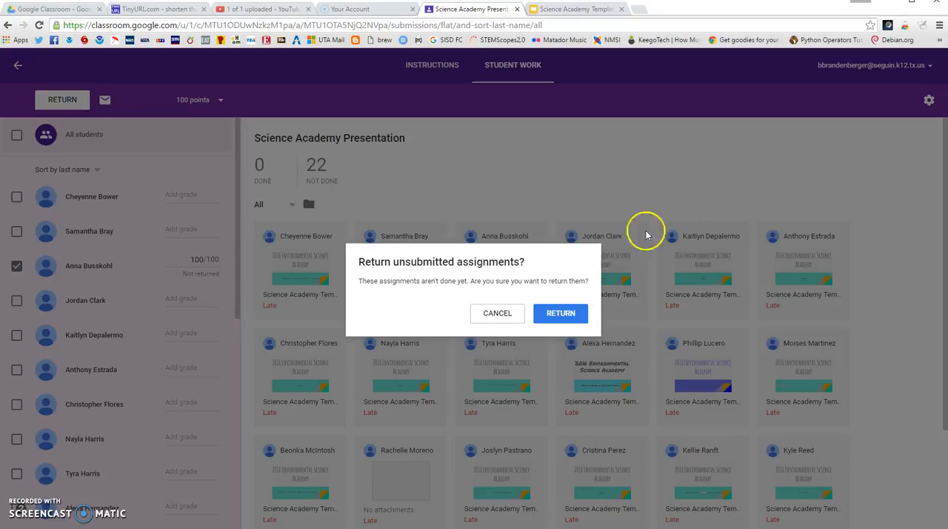
{"action": "left_click", "coordinate": [564, 320]}
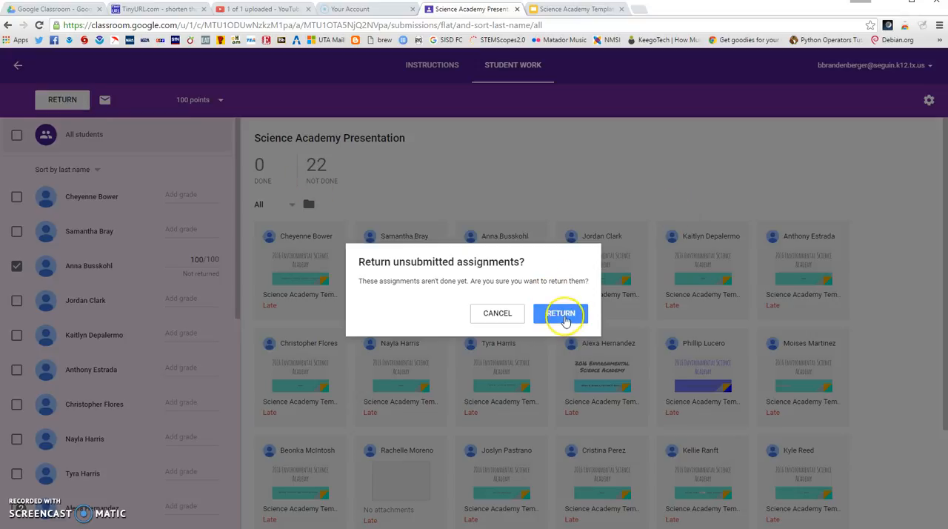
{"action": "left_click", "coordinate": [566, 317]}
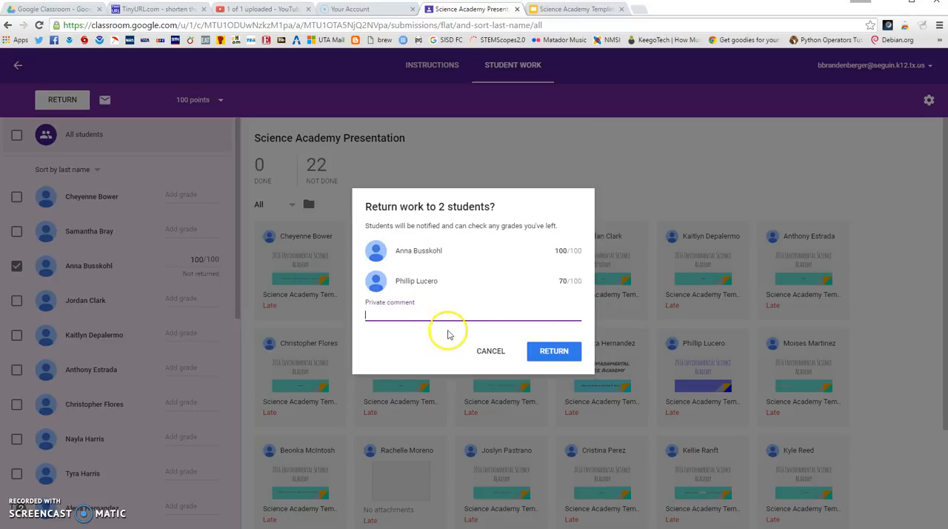
{"action": "left_click", "coordinate": [541, 353]}
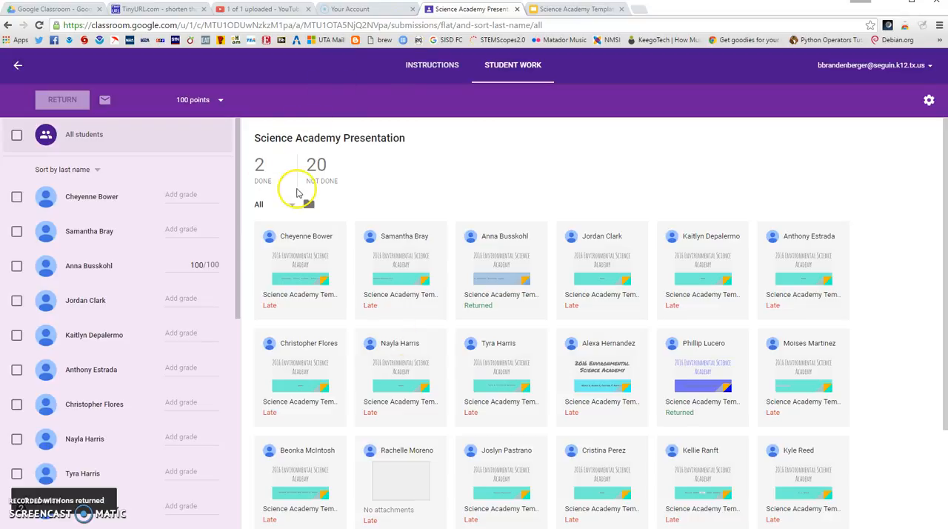
Enter a grade of 95 for the first, second and fourth students in the last-name list.
{"action": "left_click", "coordinate": [188, 193]}
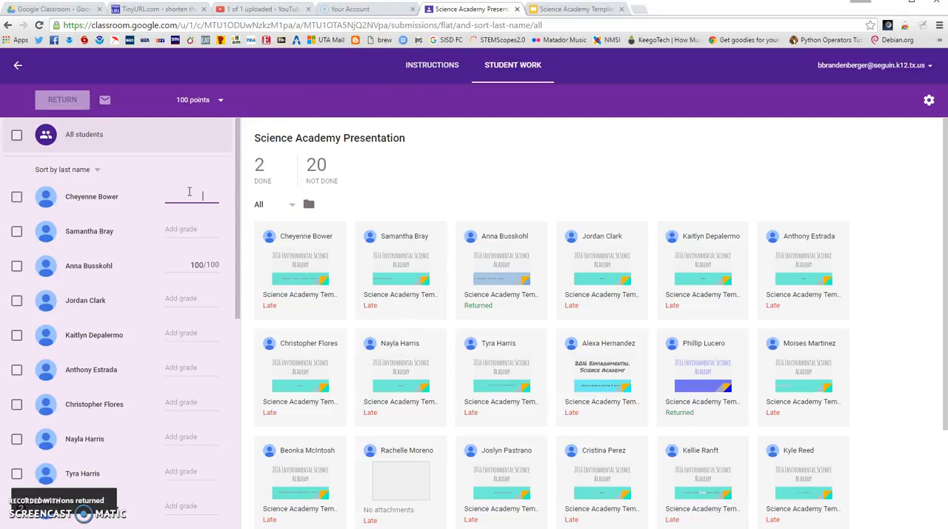
{"action": "type", "text": "95"}
{"action": "key", "text": "Down"}
{"action": "key", "text": "Down"}
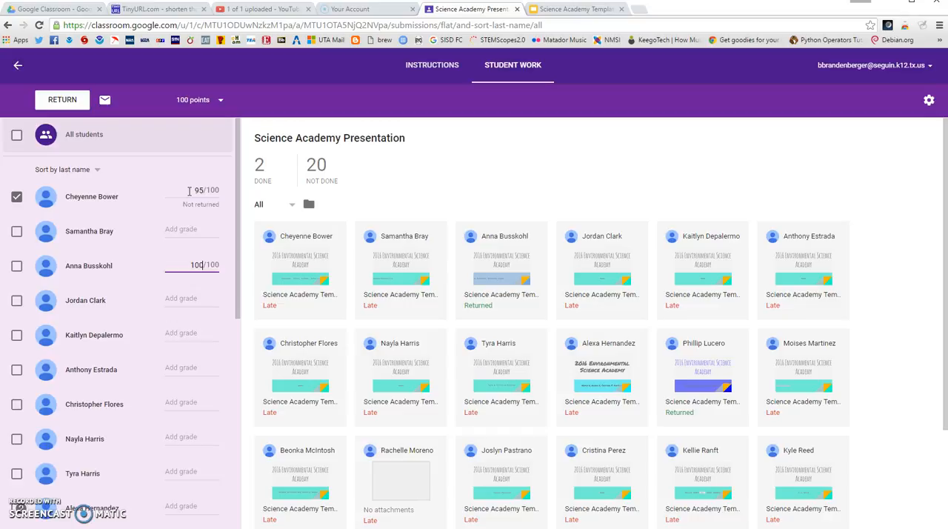
{"action": "left_click", "coordinate": [191, 232]}
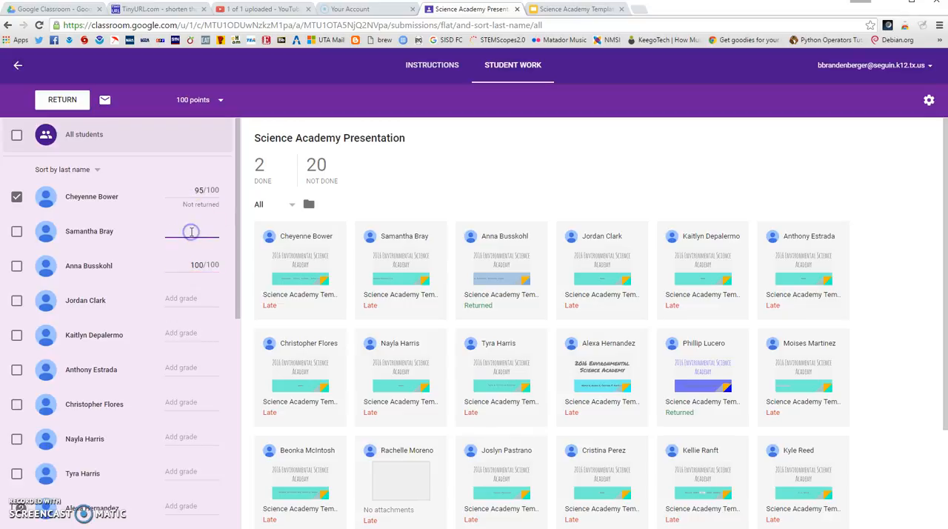
{"action": "type", "text": "95"}
{"action": "left_click", "coordinate": [198, 298]}
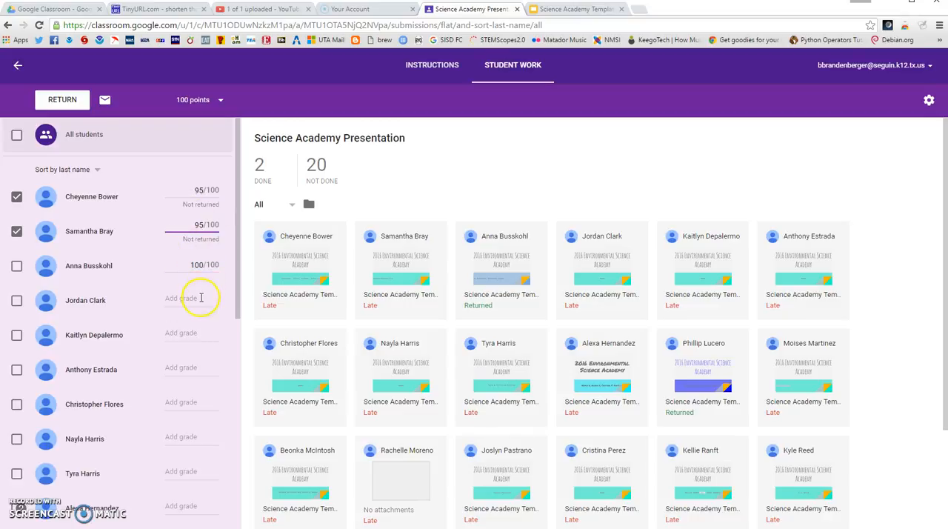
{"action": "type", "text": "95"}
Grade the fifth, sixth and seventh students in the list 95 out of 100.
{"action": "left_click", "coordinate": [167, 333]}
{"action": "type", "text": "95"}
{"action": "key", "text": "Tab"}
{"action": "type", "text": "95"}
{"action": "key", "text": "Tab"}
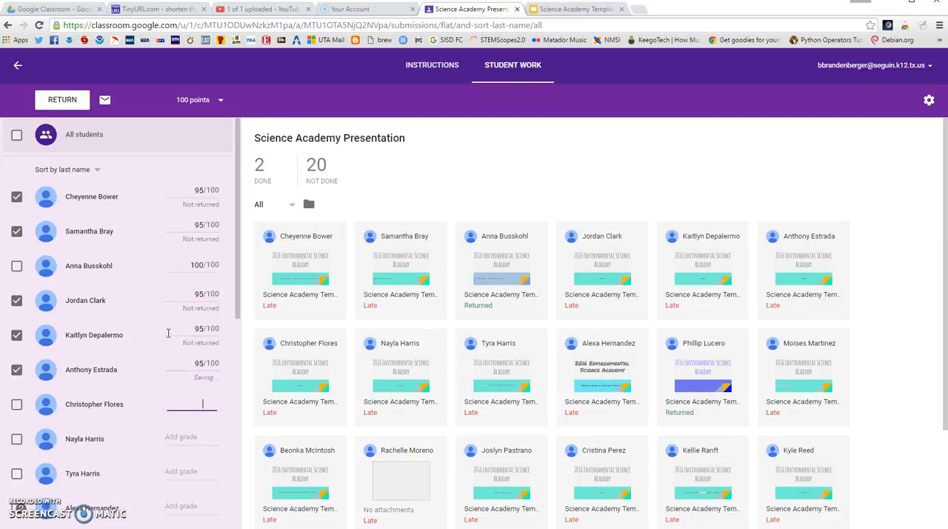
{"action": "type", "text": "95"}
{"action": "key", "text": "Tab"}
Give the eighth, ninth and tenth students a grade of 95 each.
{"action": "type", "text": "95"}
{"action": "key", "text": "Tab"}
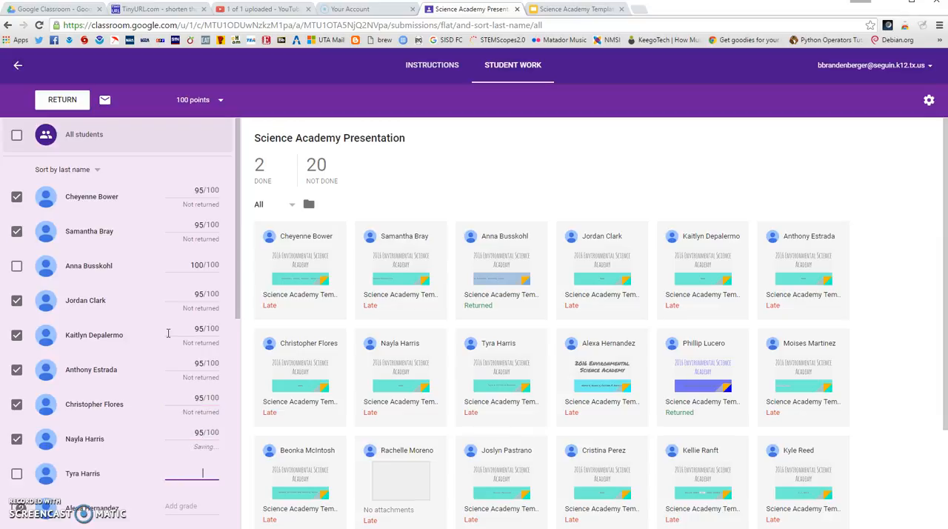
{"action": "type", "text": "95"}
{"action": "key", "text": "Tab"}
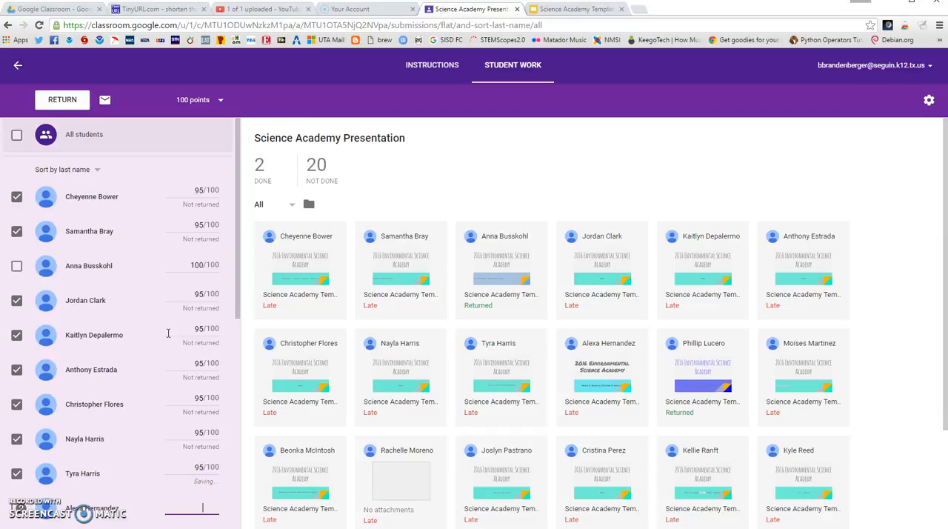
{"action": "type", "text": "95"}
{"action": "key", "text": "Tab"}
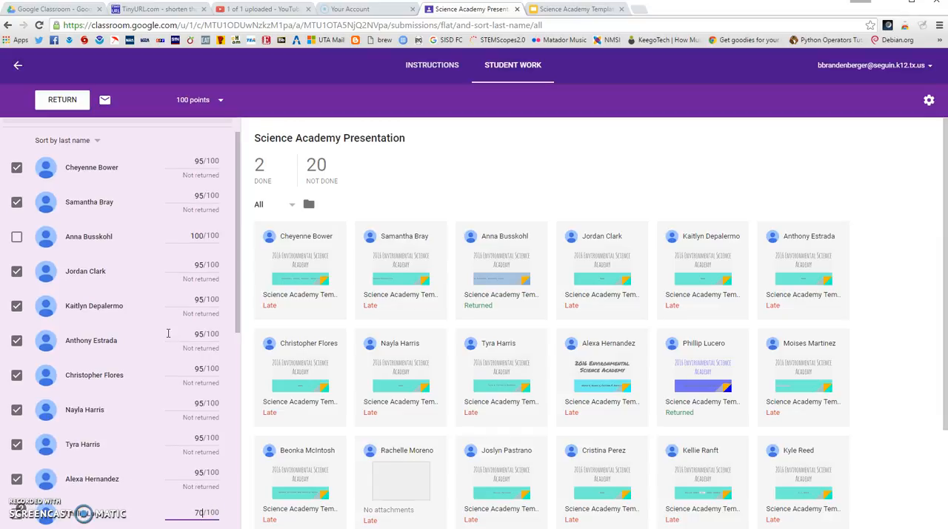
Skip the already returned student graded 70 and enter 95 for each of the next five students.
{"action": "key", "text": "Tab"}
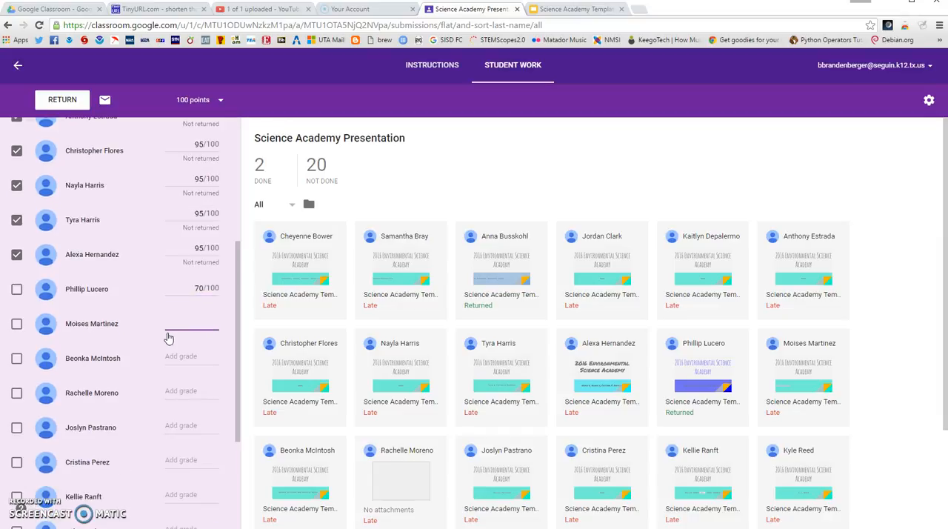
{"action": "type", "text": "95"}
{"action": "key", "text": "Tab"}
{"action": "type", "text": "95"}
{"action": "key", "text": "Tab"}
{"action": "type", "text": "95"}
{"action": "key", "text": "Tab"}
{"action": "type", "text": "95"}
{"action": "key", "text": "Tab"}
{"action": "type", "text": "95"}
{"action": "key", "text": "Tab"}
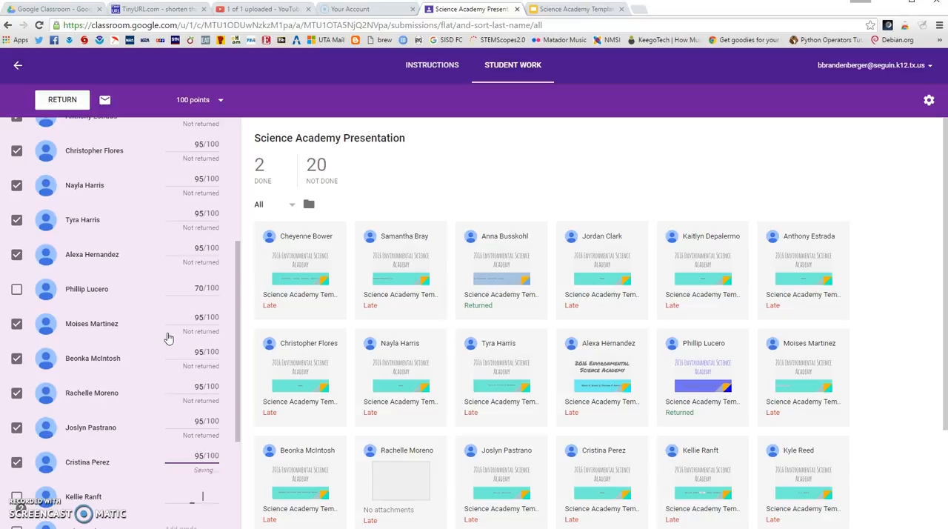
Enter a grade of 95 for the seventeenth through twenty-first students, leaving only the last student ungraded.
{"action": "type", "text": "95"}
{"action": "key", "text": "Tab"}
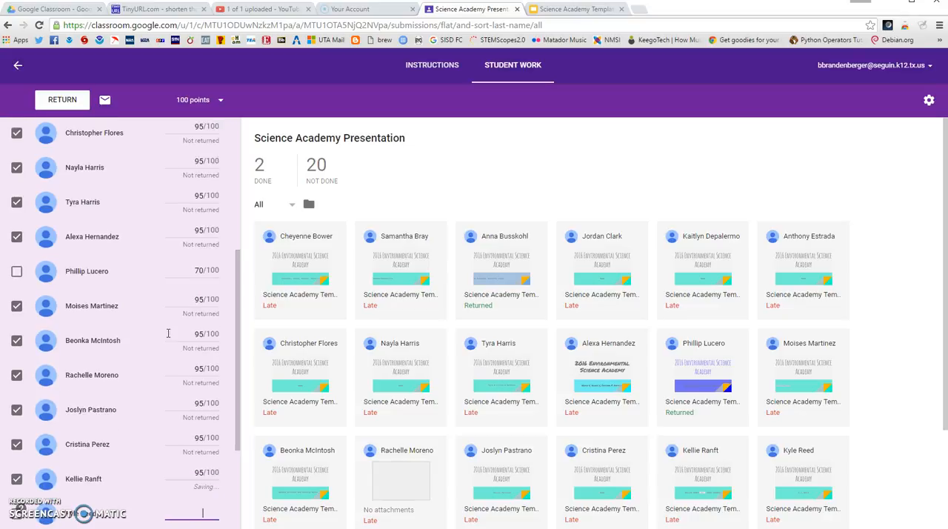
{"action": "type", "text": "95"}
{"action": "key", "text": "Tab"}
{"action": "type", "text": "95"}
{"action": "key", "text": "Tab"}
{"action": "type", "text": "95"}
{"action": "key", "text": "Tab"}
{"action": "type", "text": "95"}
{"action": "key", "text": "Tab"}
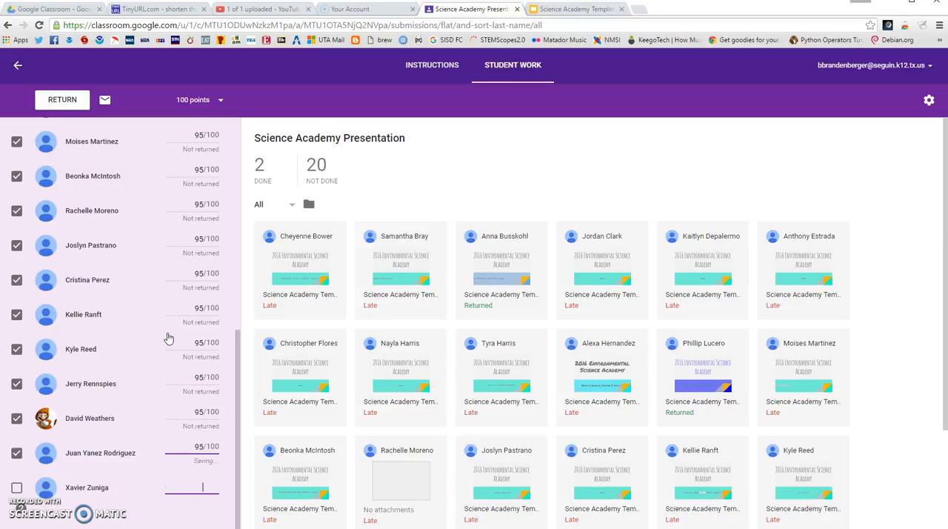
Grade the last student in the list 95 out of 100.
{"action": "type", "text": "95"}
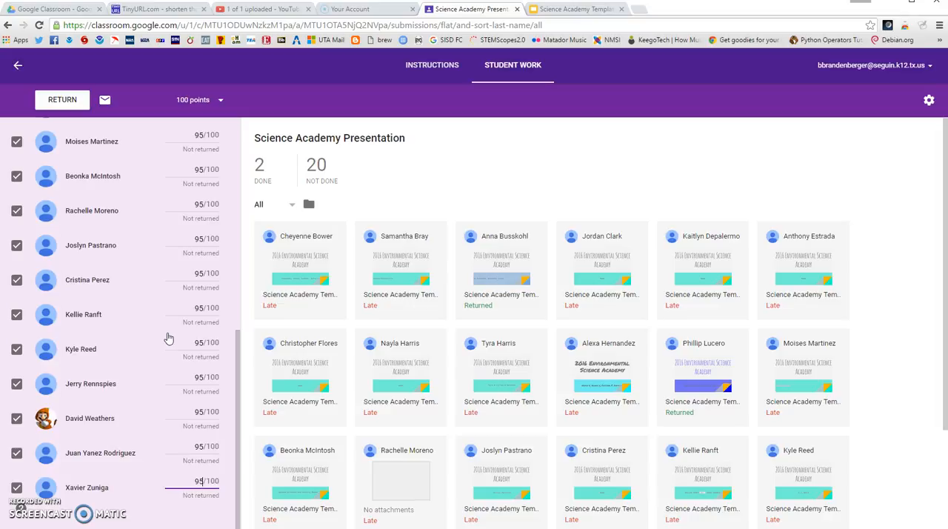
{"action": "scroll", "coordinate": [240, 282], "scroll_direction": "up", "scroll_amount": 3}
{"action": "scroll", "coordinate": [240, 282], "scroll_direction": "up", "scroll_amount": 2}
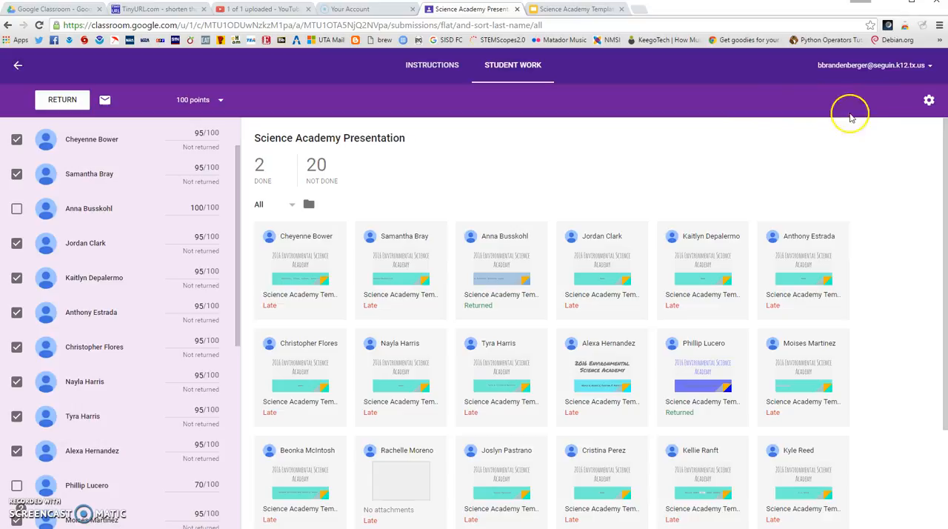
Copy all grades of the class to Google Sheets.
{"action": "left_click", "coordinate": [928, 103]}
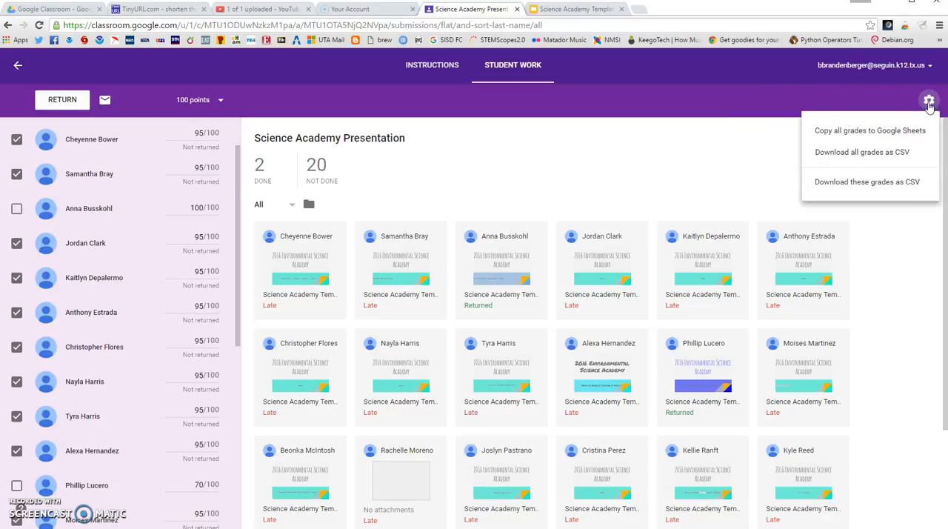
{"action": "left_click", "coordinate": [891, 132]}
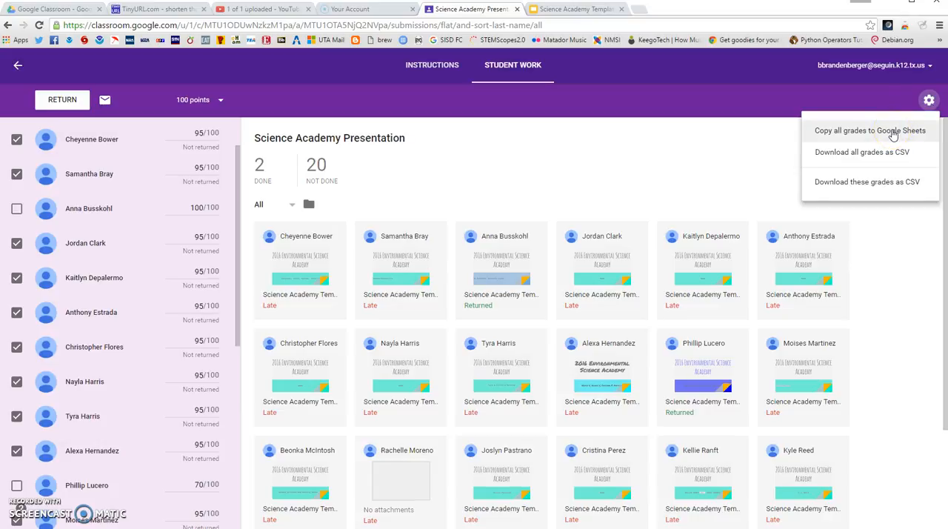
{"action": "left_click", "coordinate": [889, 153]}
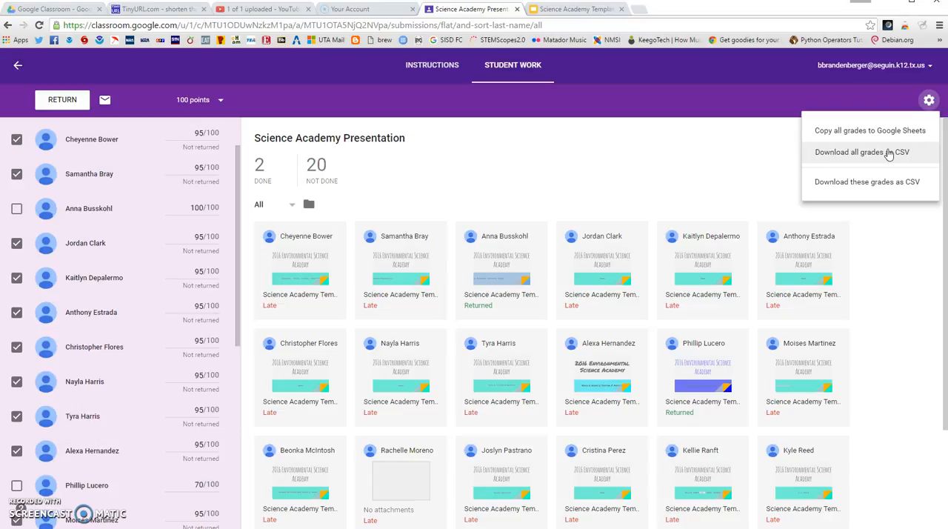
{"action": "left_click", "coordinate": [888, 134]}
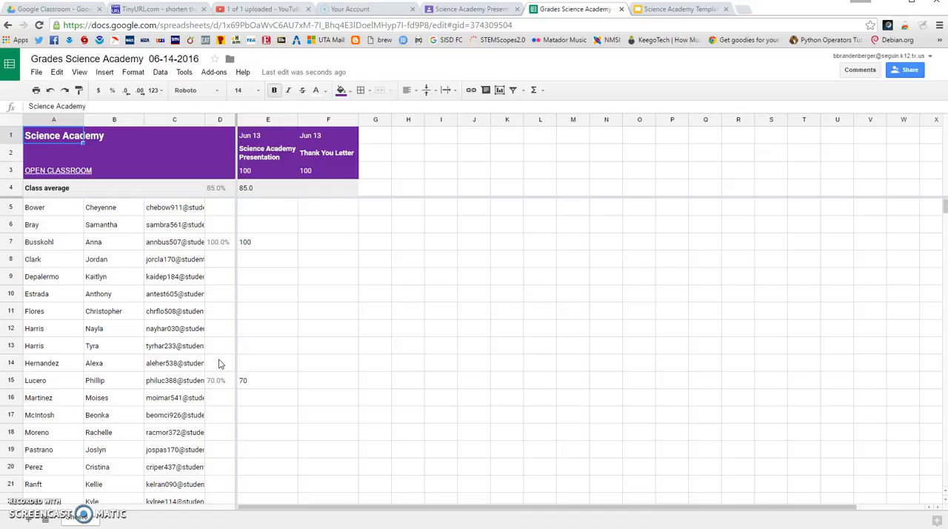
Switch back to Google Classroom and leave the assignment's student work for the Science Academy class stream.
{"action": "left_click", "coordinate": [472, 10]}
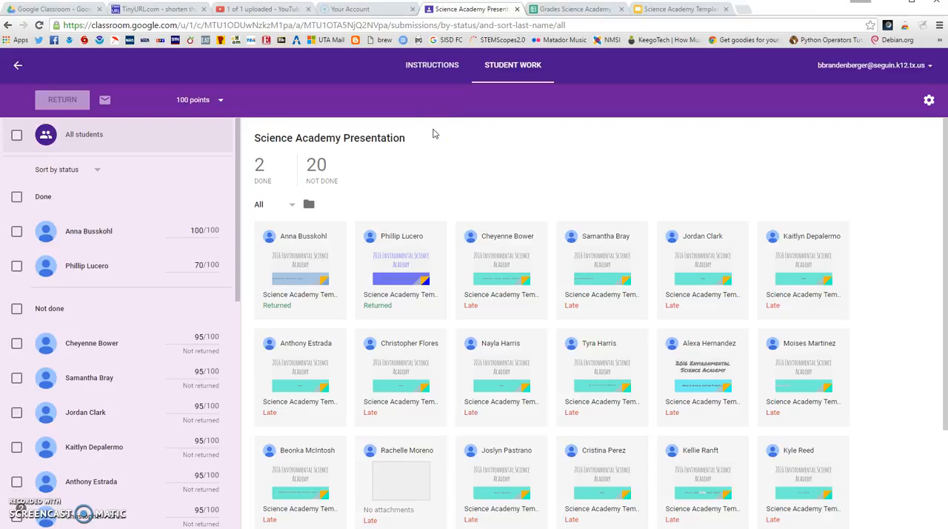
{"action": "left_click", "coordinate": [18, 67]}
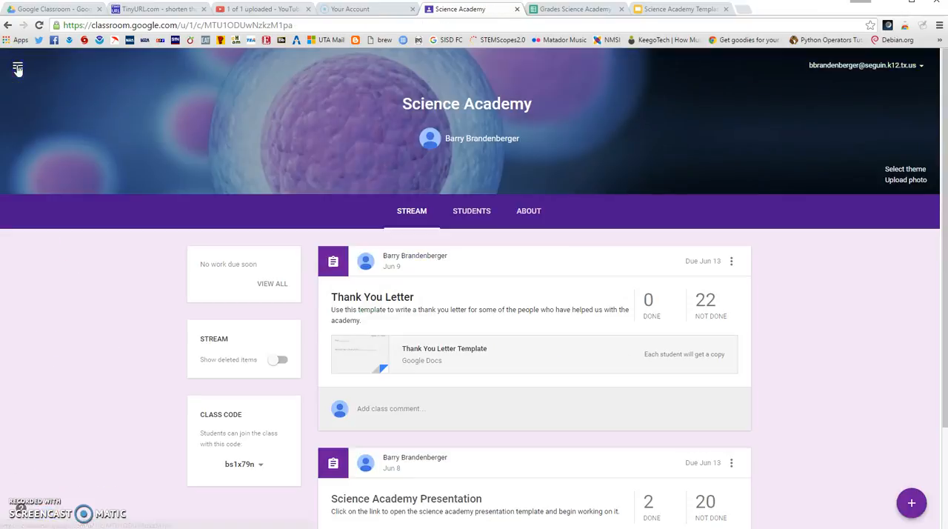
{"action": "scroll", "coordinate": [762, 383], "scroll_direction": "down", "scroll_amount": 1}
{"action": "scroll", "coordinate": [763, 382], "scroll_direction": "up", "scroll_amount": 1}
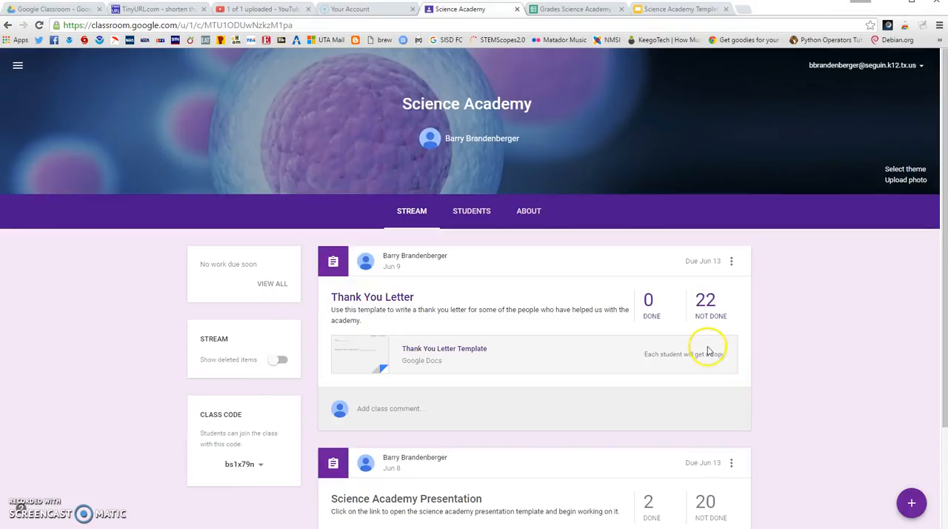
Open the Science Academy student roster and look through the enrolled students.
{"action": "left_click", "coordinate": [470, 213]}
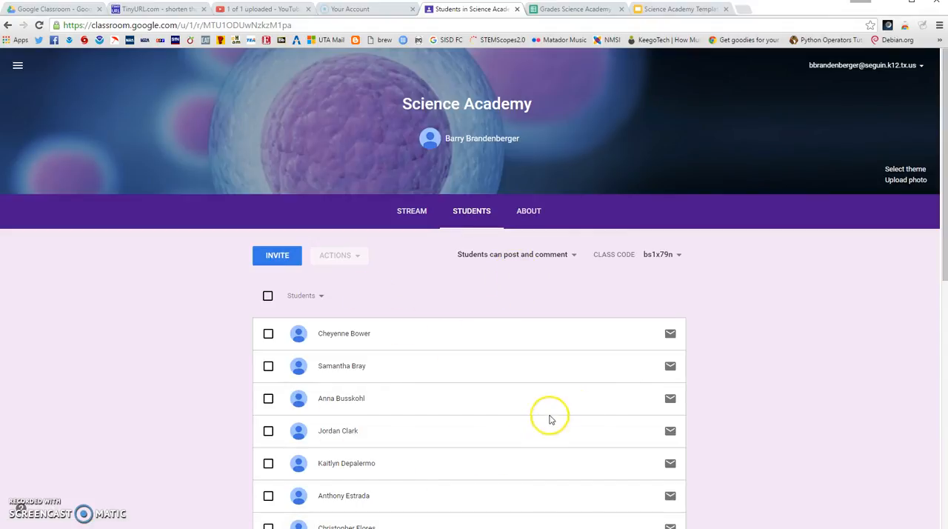
{"action": "scroll", "coordinate": [624, 392], "scroll_direction": "down", "scroll_amount": 1}
{"action": "scroll", "coordinate": [624, 391], "scroll_direction": "down", "scroll_amount": 3}
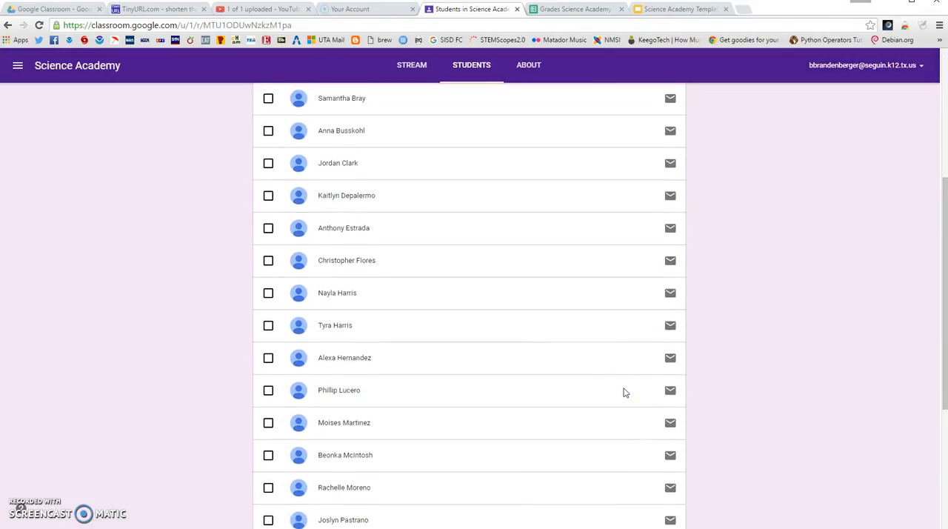
{"action": "scroll", "coordinate": [624, 390], "scroll_direction": "up", "scroll_amount": 4}
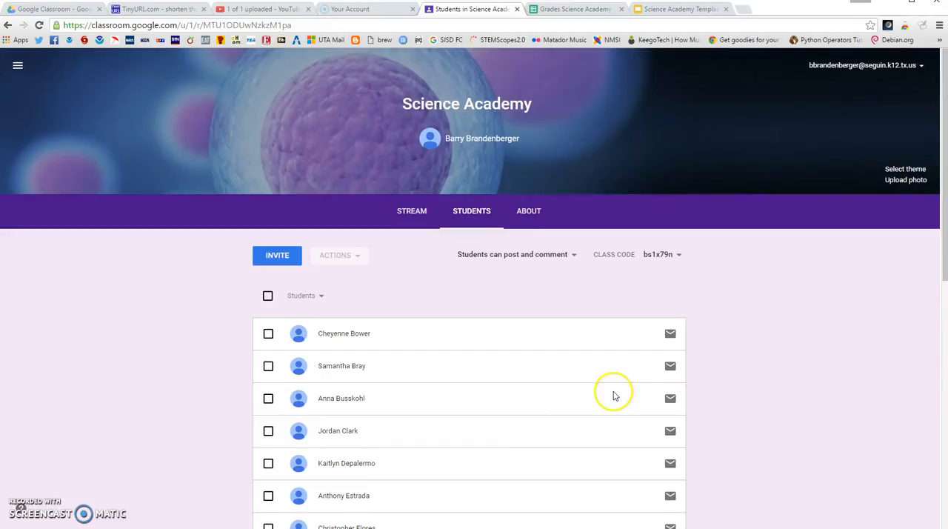
Select all students in the roster and view the student invitation dialog, closing it without inviting anyone.
{"action": "left_click", "coordinate": [268, 296]}
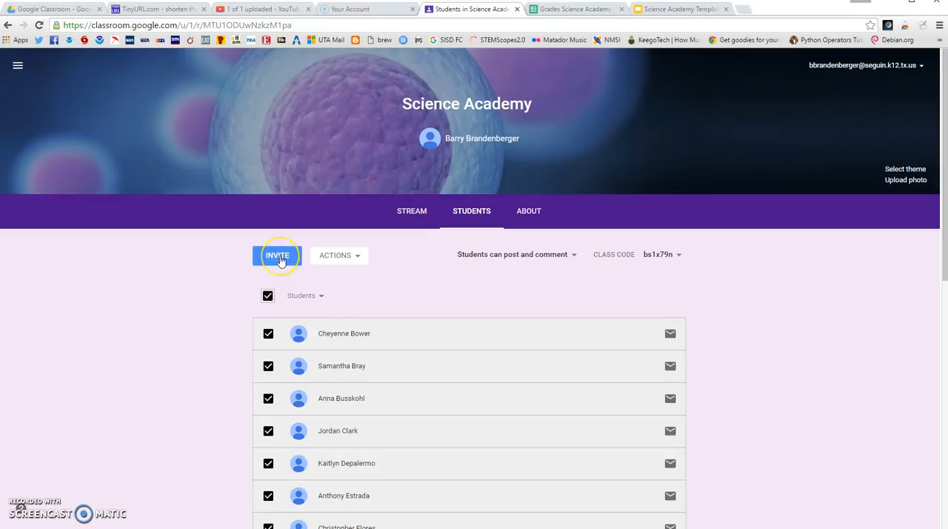
{"action": "left_click", "coordinate": [280, 258]}
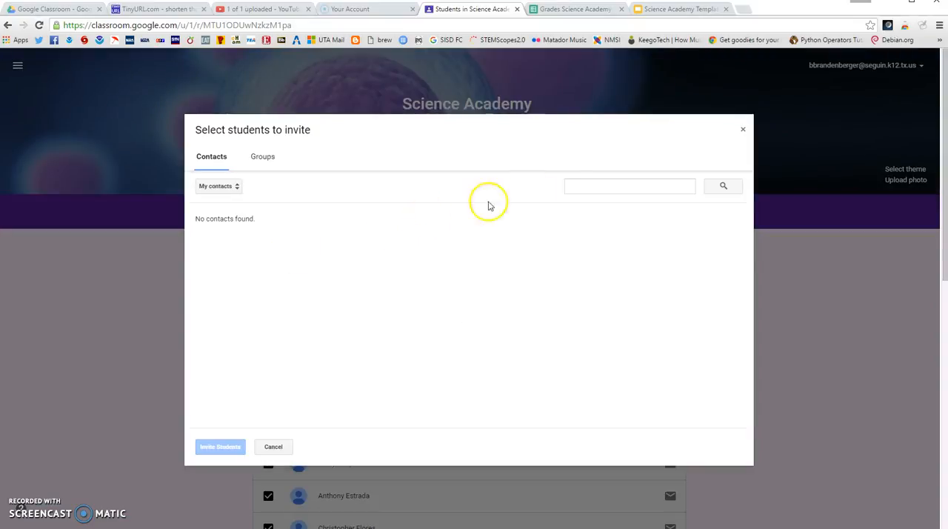
{"action": "left_click", "coordinate": [562, 180]}
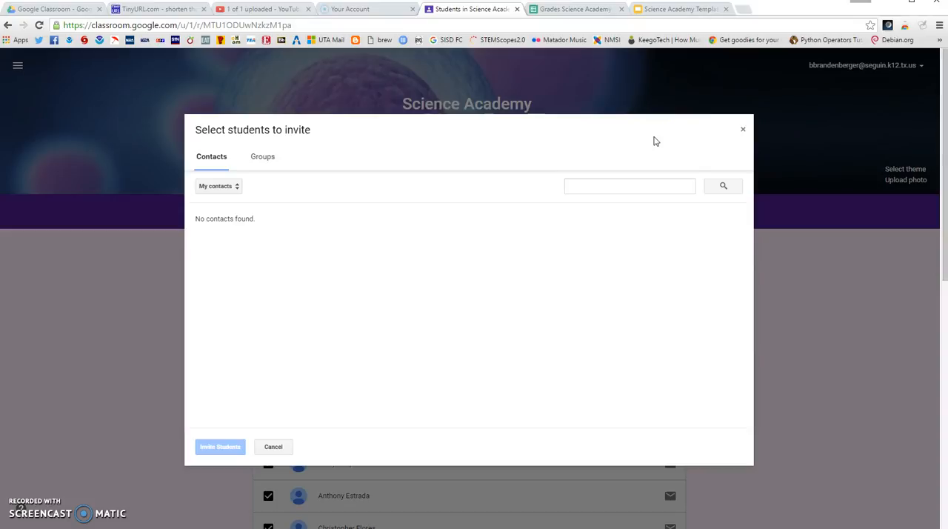
{"action": "left_click", "coordinate": [742, 129]}
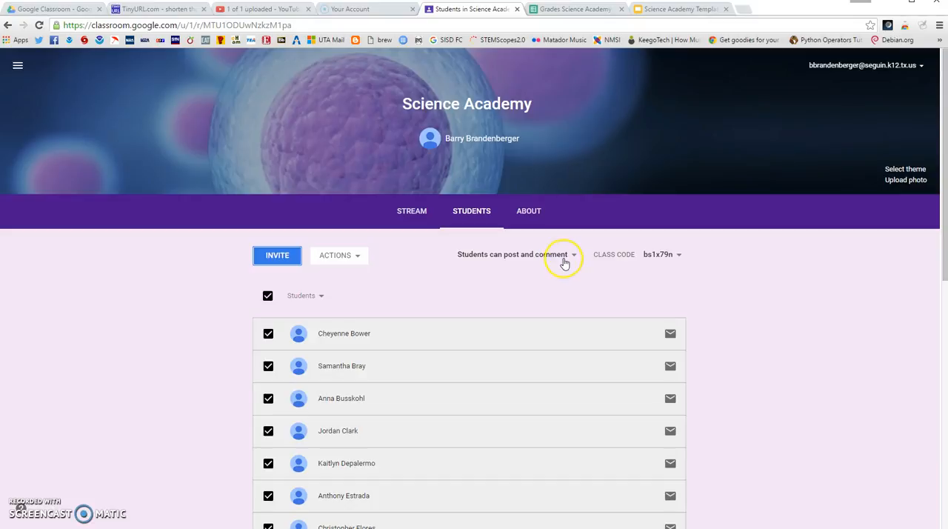
Set the class permissions to "Only teacher can post or comment" and check the options for the class code.
{"action": "left_click", "coordinate": [573, 256]}
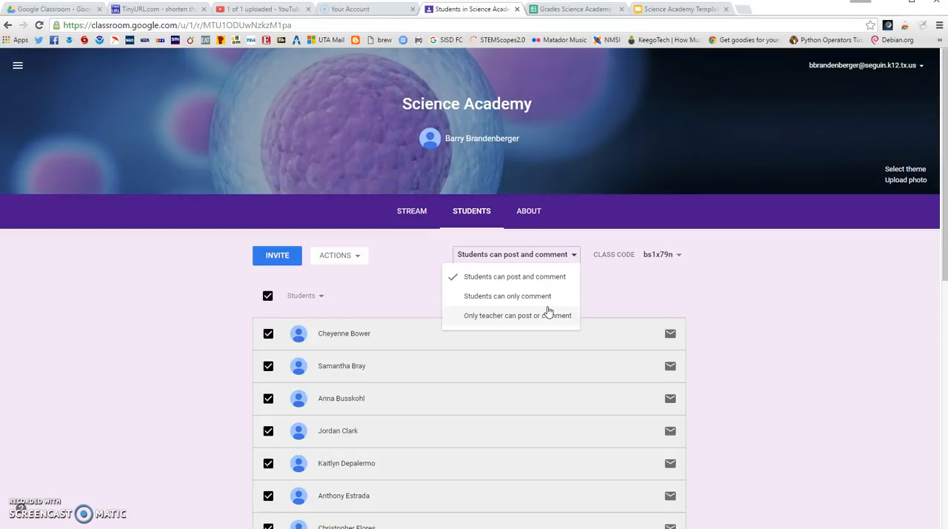
{"action": "left_click", "coordinate": [548, 314]}
{"action": "left_click", "coordinate": [558, 296]}
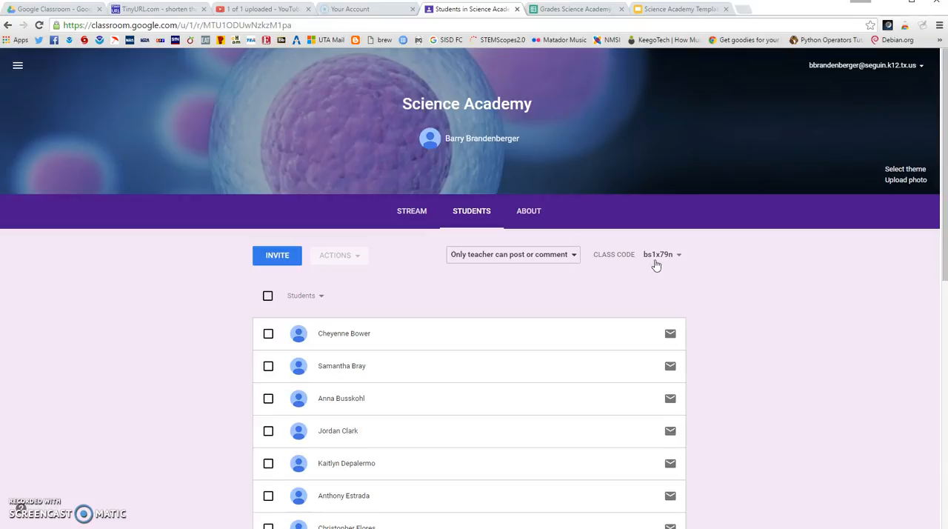
{"action": "left_click", "coordinate": [678, 255]}
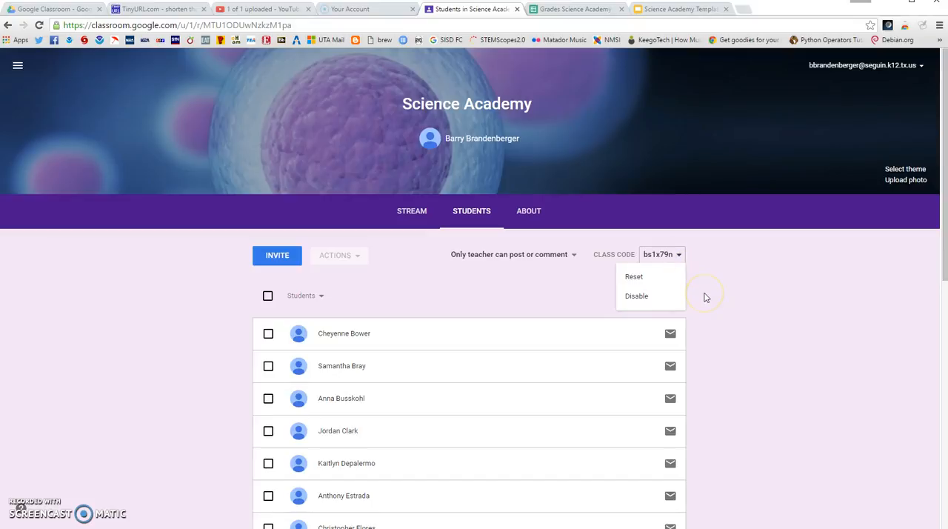
{"action": "left_click", "coordinate": [705, 297]}
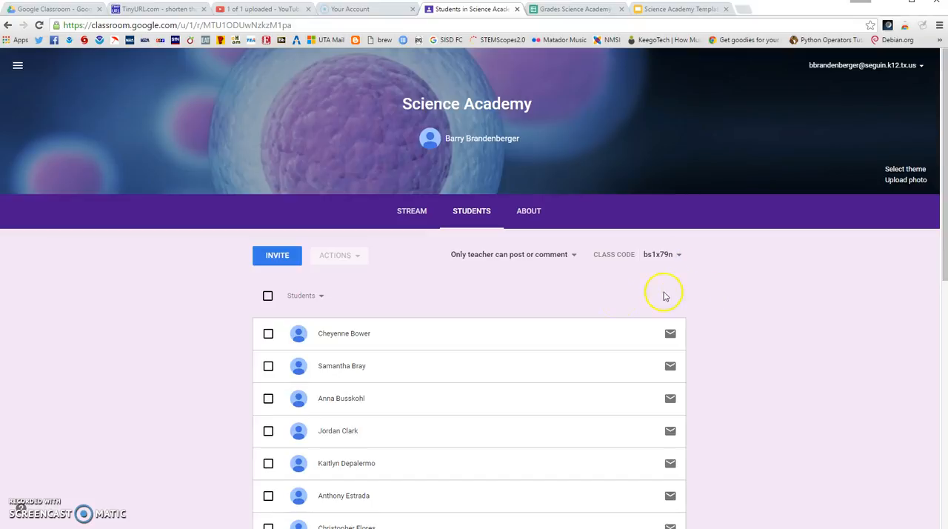
Open the class's About page and view the teacher invitation dialog, closing it without inviting anyone.
{"action": "left_click", "coordinate": [530, 214]}
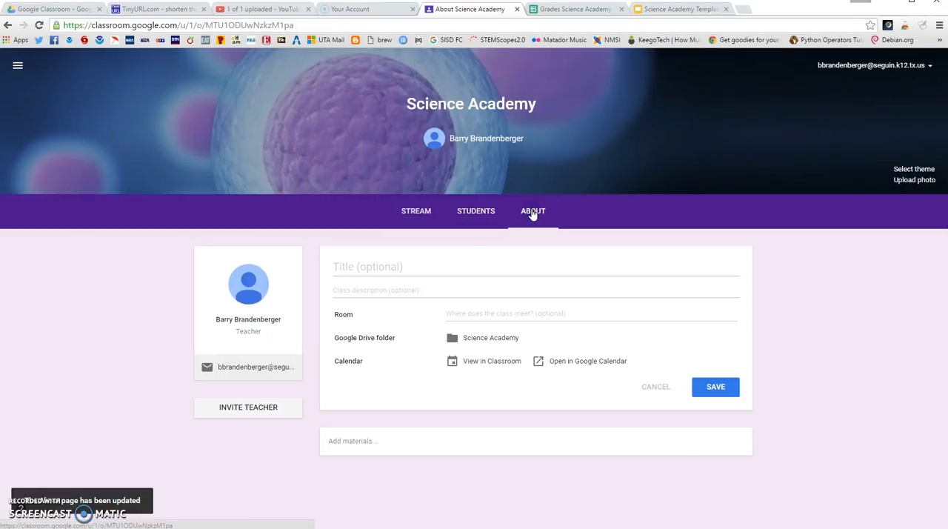
{"action": "left_click", "coordinate": [385, 267]}
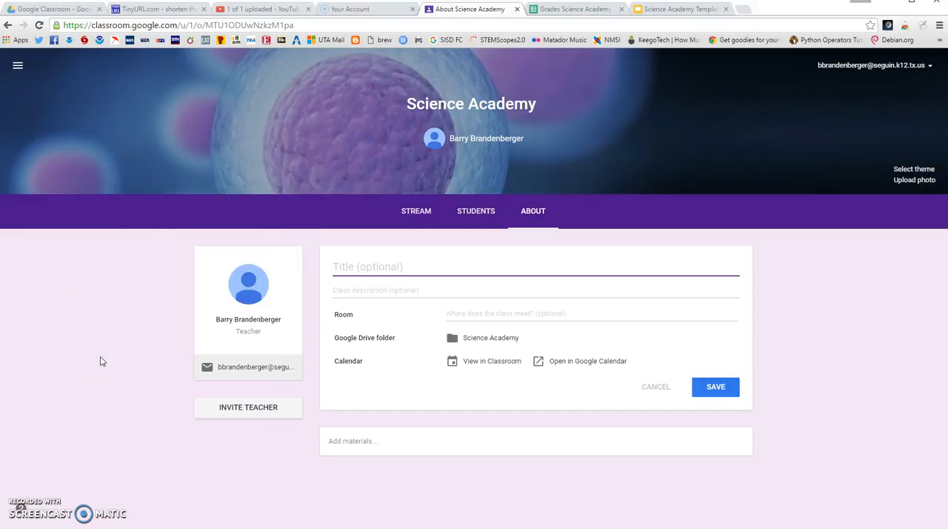
{"action": "left_click", "coordinate": [263, 410]}
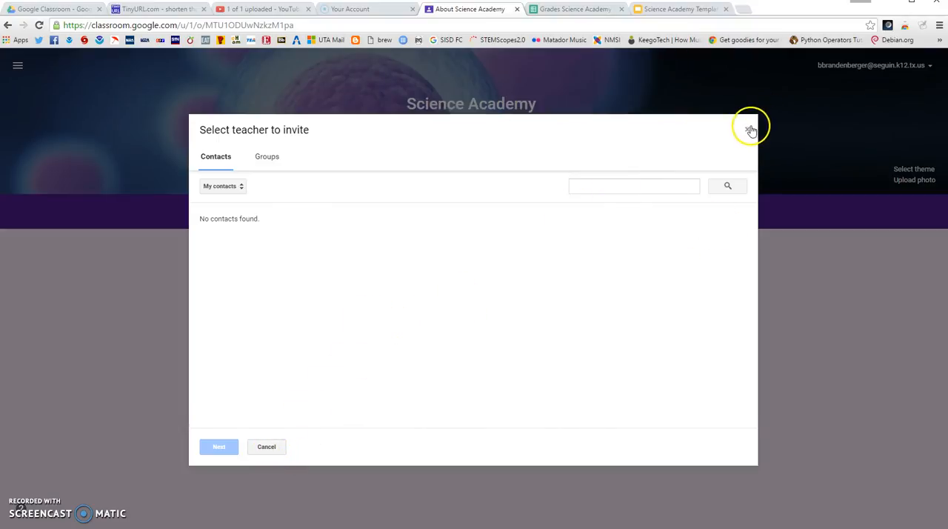
{"action": "left_click", "coordinate": [747, 129]}
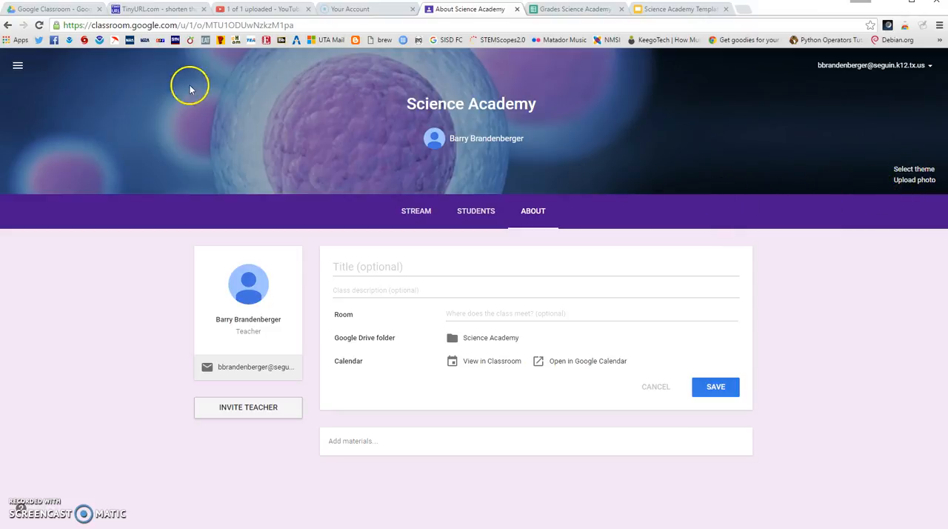
Look through the list of classes in the main navigation and open the Classroom settings.
{"action": "left_click", "coordinate": [18, 69]}
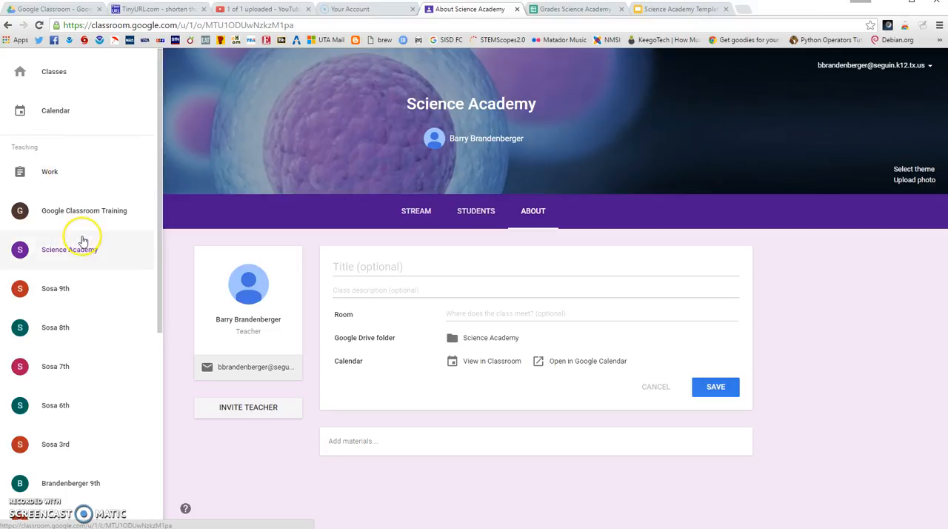
{"action": "scroll", "coordinate": [104, 328], "scroll_direction": "down", "scroll_amount": 5}
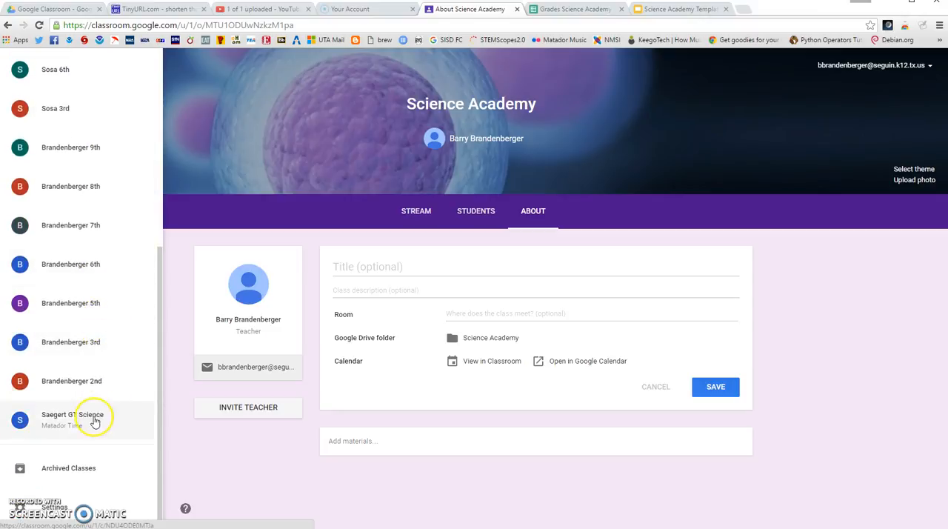
{"action": "scroll", "coordinate": [106, 321], "scroll_direction": "up", "scroll_amount": 5}
{"action": "scroll", "coordinate": [109, 320], "scroll_direction": "down", "scroll_amount": 5}
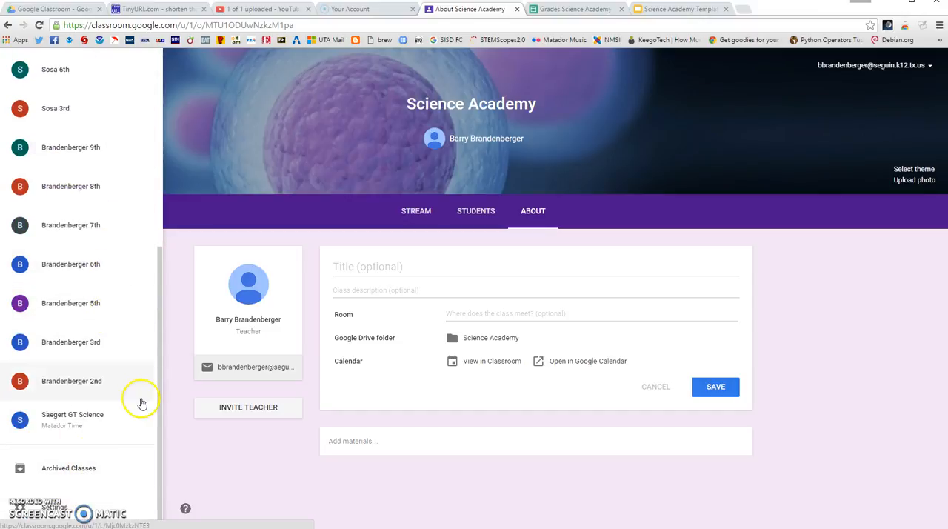
{"action": "left_click", "coordinate": [55, 507]}
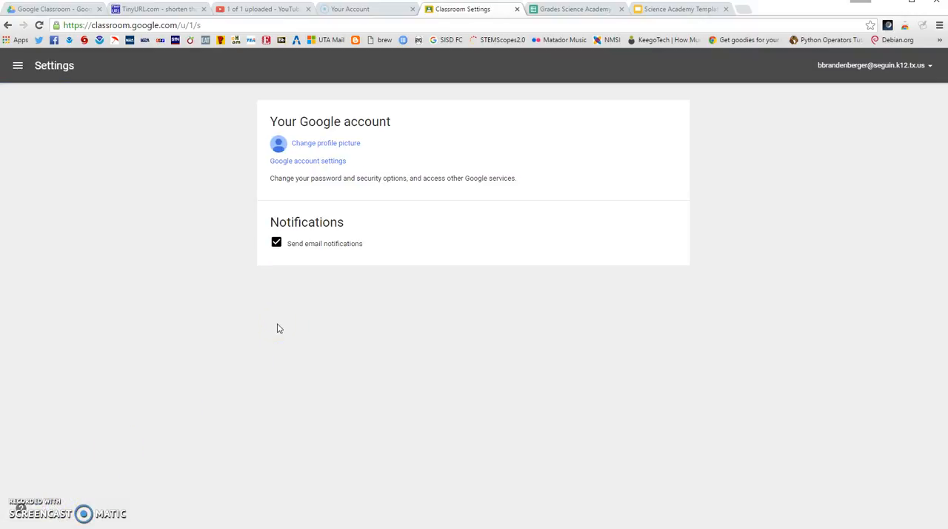
Leave the settings and open the overview of all classes.
{"action": "left_click", "coordinate": [17, 67]}
{"action": "scroll", "coordinate": [90, 321], "scroll_direction": "up", "scroll_amount": 4}
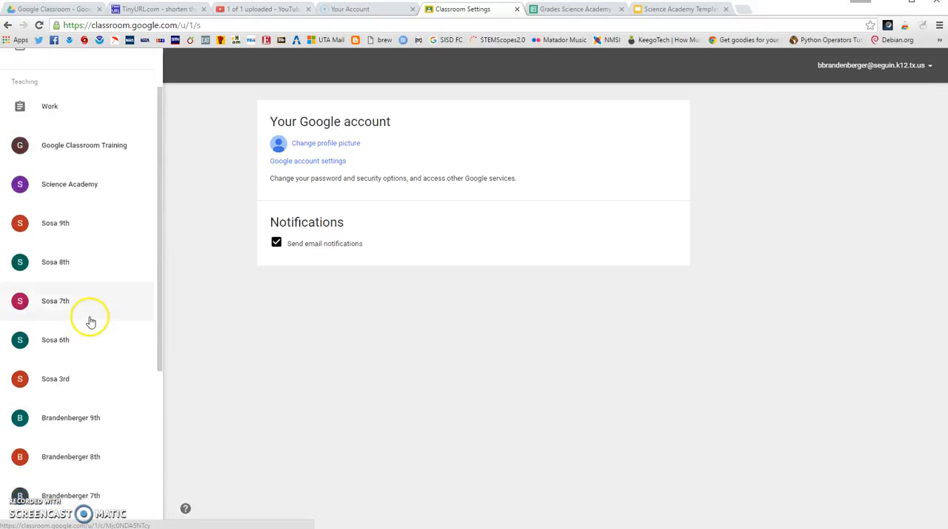
{"action": "scroll", "coordinate": [74, 322], "scroll_direction": "up", "scroll_amount": 2}
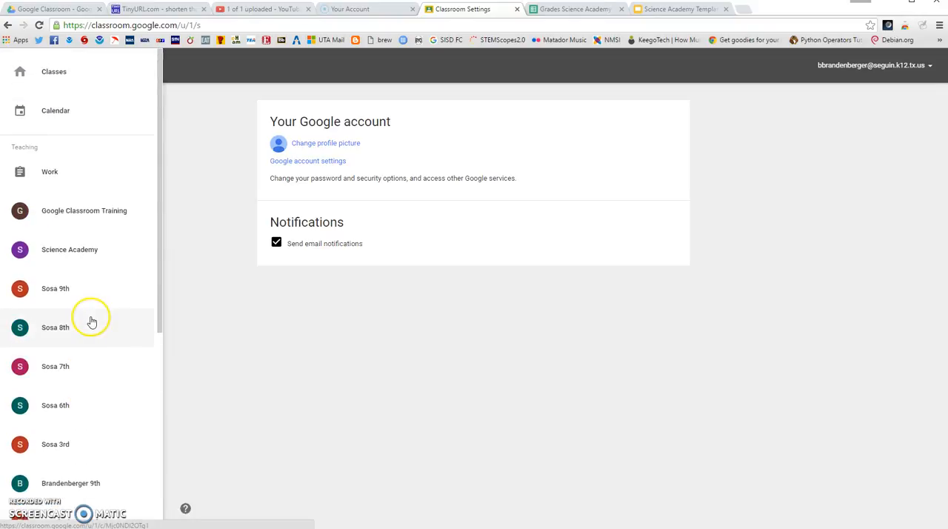
{"action": "left_click", "coordinate": [52, 78]}
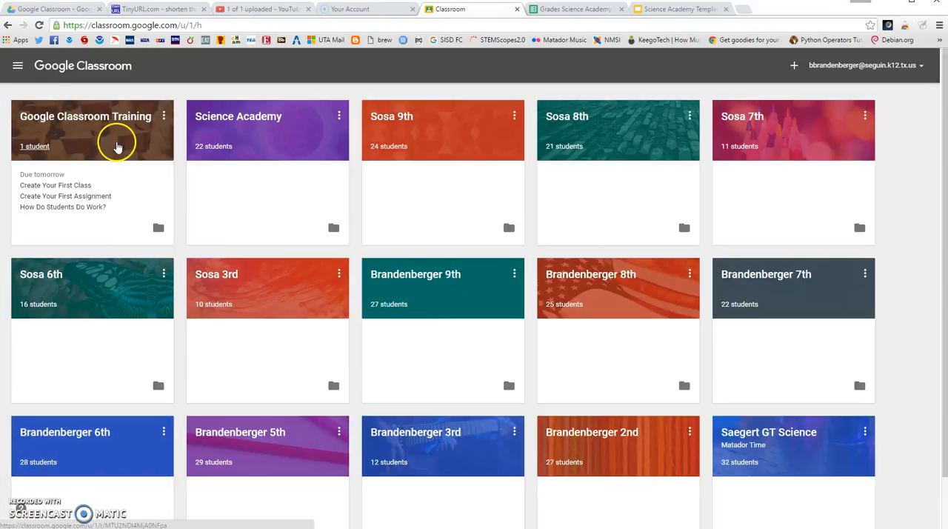